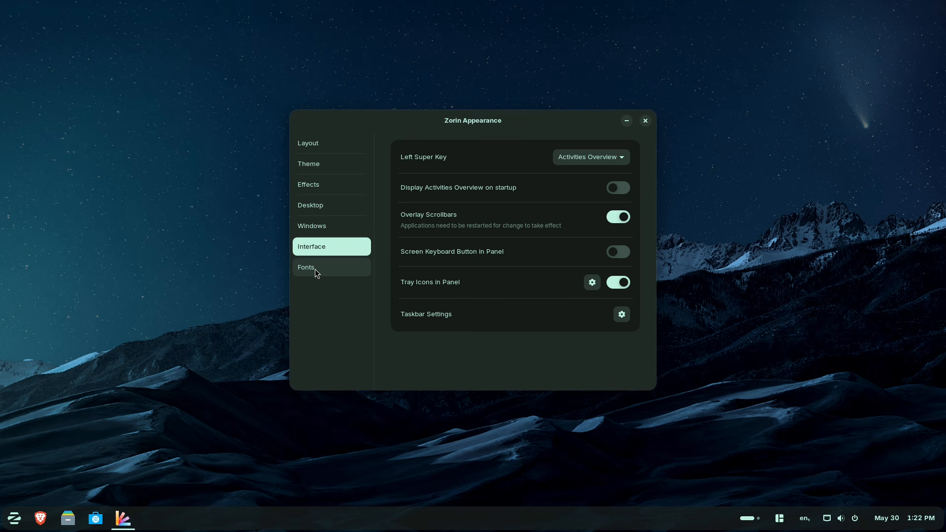
# Step: View the font settings in Zorin Appearance and close the window
pyautogui.click(315, 269)
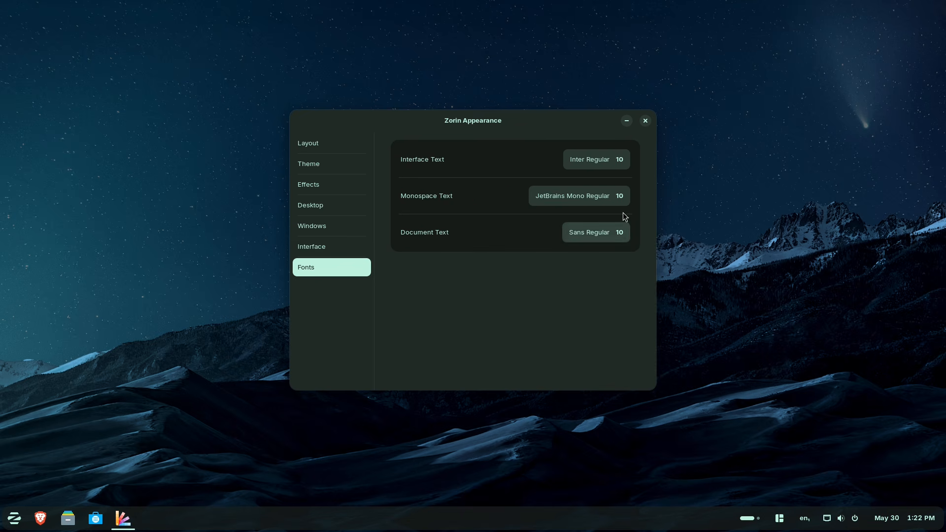
pyautogui.click(645, 121)
# Step: Show the Power Off / Log Out options for the Zorin start button and dismiss them
pyautogui.rightClick(14, 518)
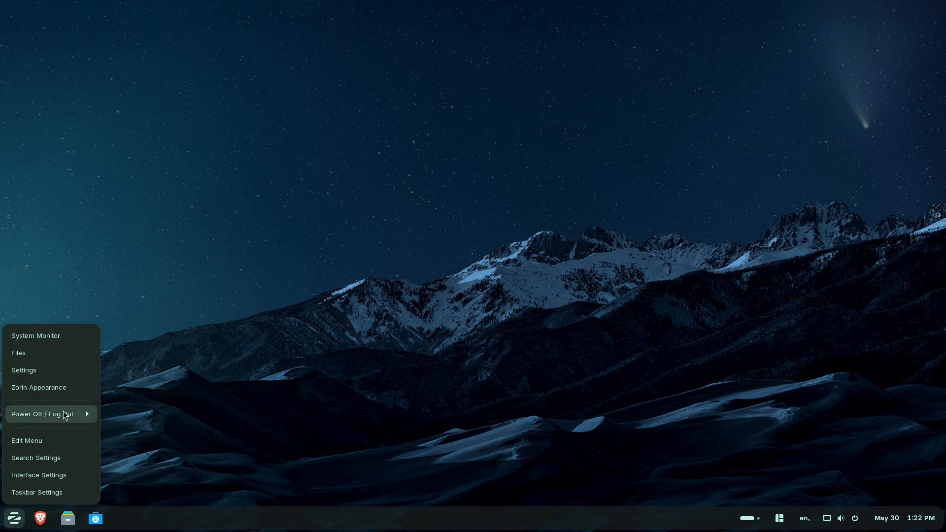
pyautogui.click(64, 415)
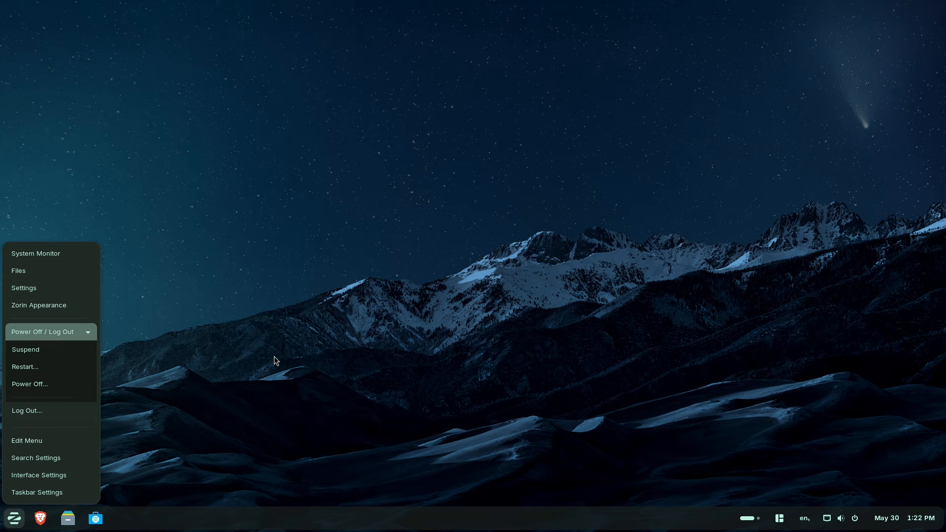
pyautogui.click(363, 353)
# Step: Open the activities overview and browse from the first workspace to the second one
pyautogui.click(778, 515)
pyautogui.click(778, 515)
pyautogui.click(754, 514)
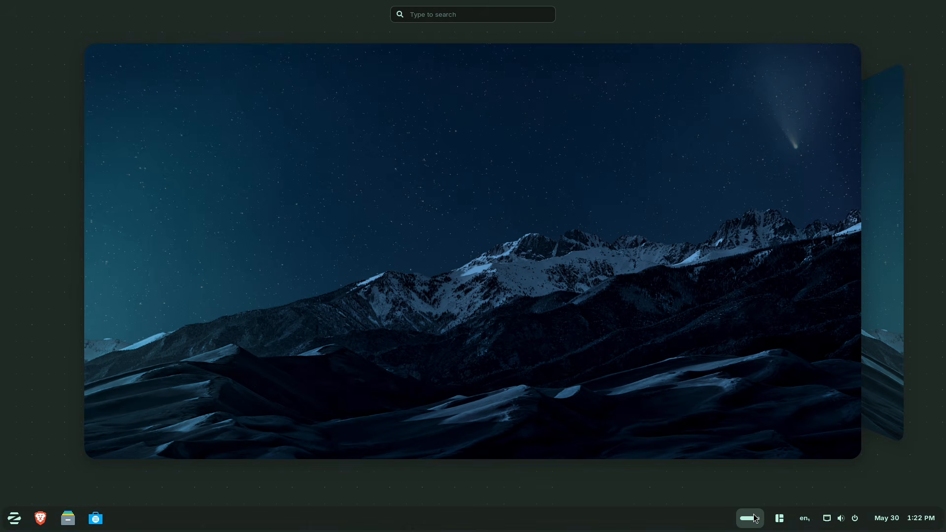
pyautogui.scroll(-1, 768, 308)
pyautogui.scroll(1, 591, 282)
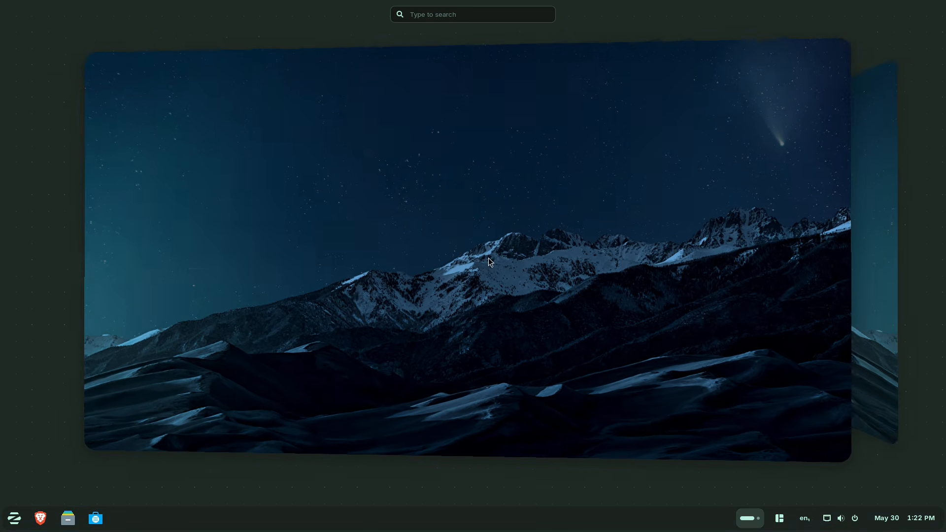
pyautogui.scroll(-1, 542, 257)
pyautogui.scroll(1, 537, 252)
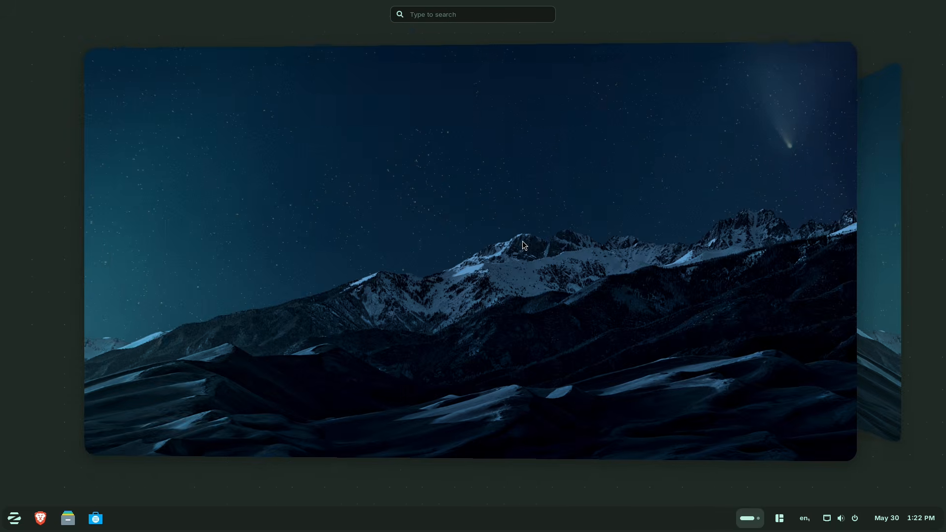
pyautogui.scroll(-1, 526, 248)
pyautogui.scroll(1, 537, 256)
pyautogui.moveTo(682, 231); pyautogui.dragTo(543, 372)
# Step: View the input language options and the quick settings for sound, network and power, then dismiss them
pyautogui.click(804, 518)
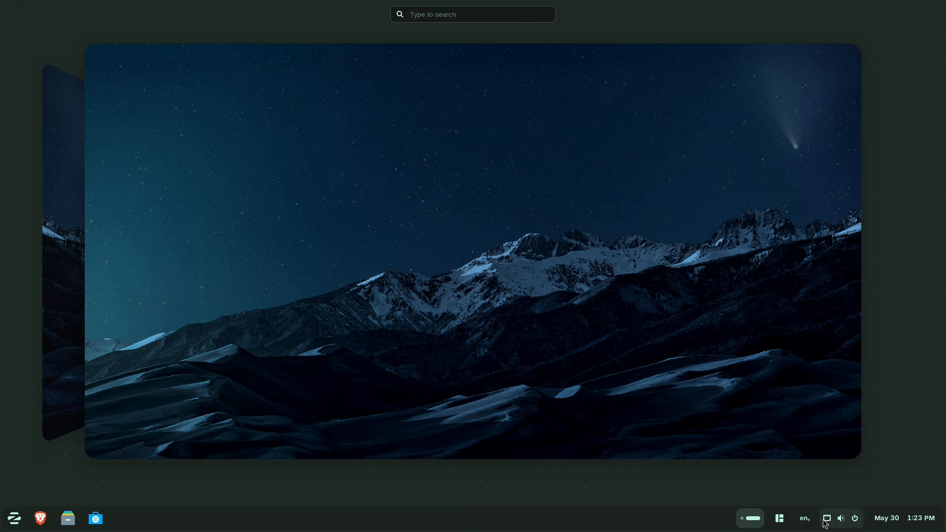
pyautogui.click(826, 518)
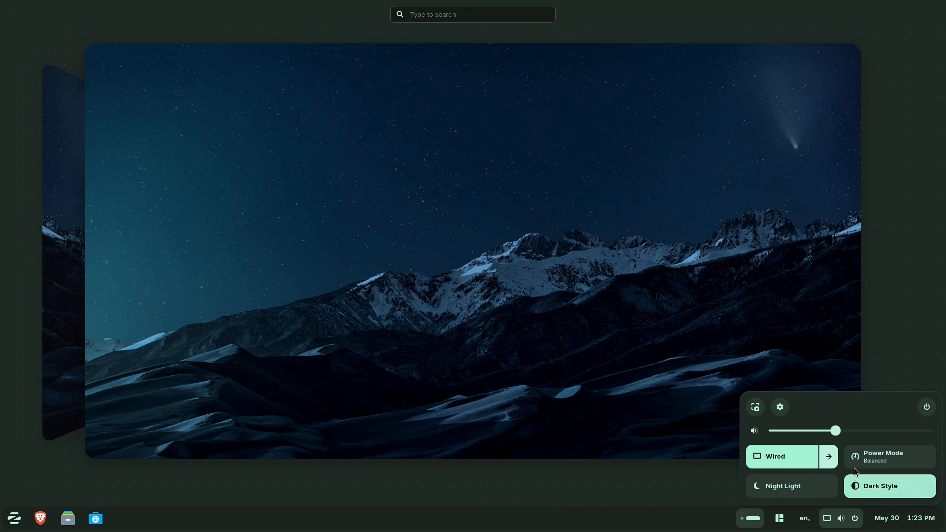
pyautogui.click(785, 294)
# Step: Return to the first workspace and leave the activities overview
pyautogui.moveTo(786, 294); pyautogui.dragTo(520, 276)
pyautogui.click(805, 518)
pyautogui.click(453, 336)
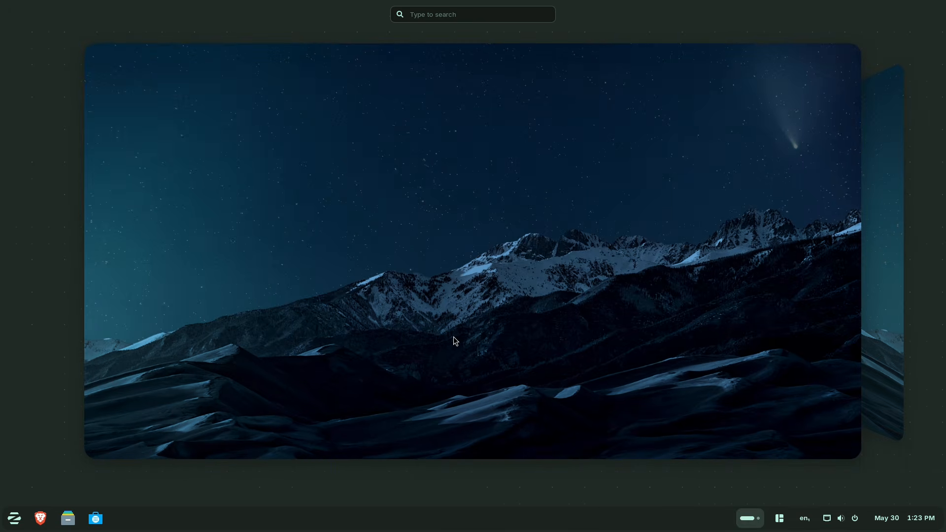
pyautogui.click(453, 336)
# Step: Open Files at the Home folder, look through its main options including About Files, and close it
pyautogui.click(14, 518)
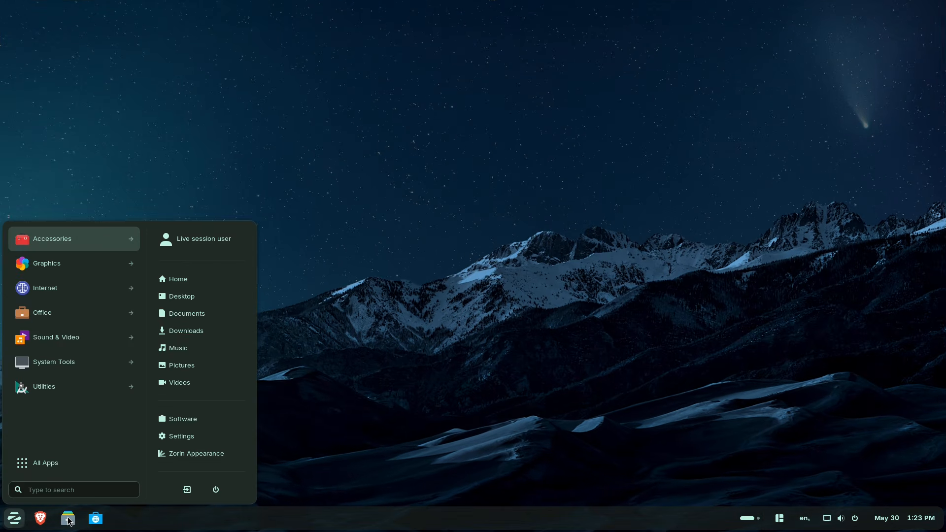
pyautogui.click(69, 522)
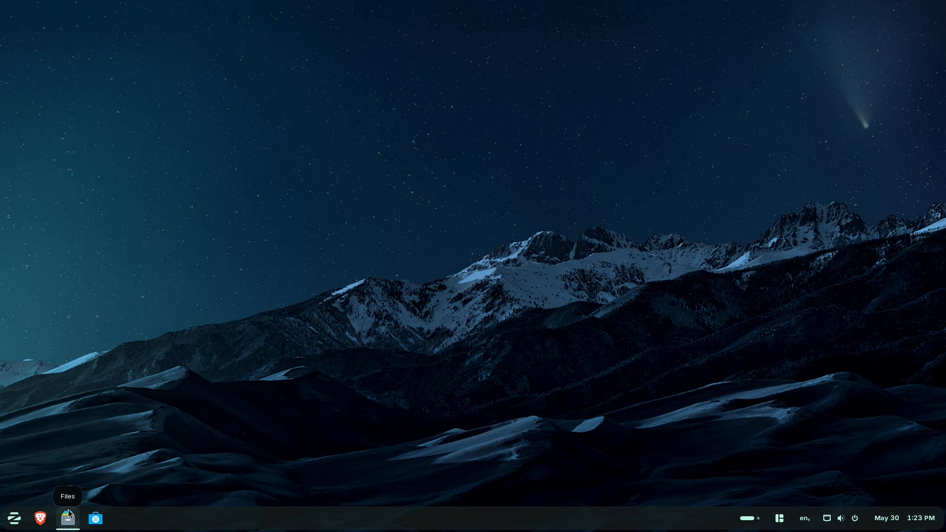
pyautogui.click(331, 129)
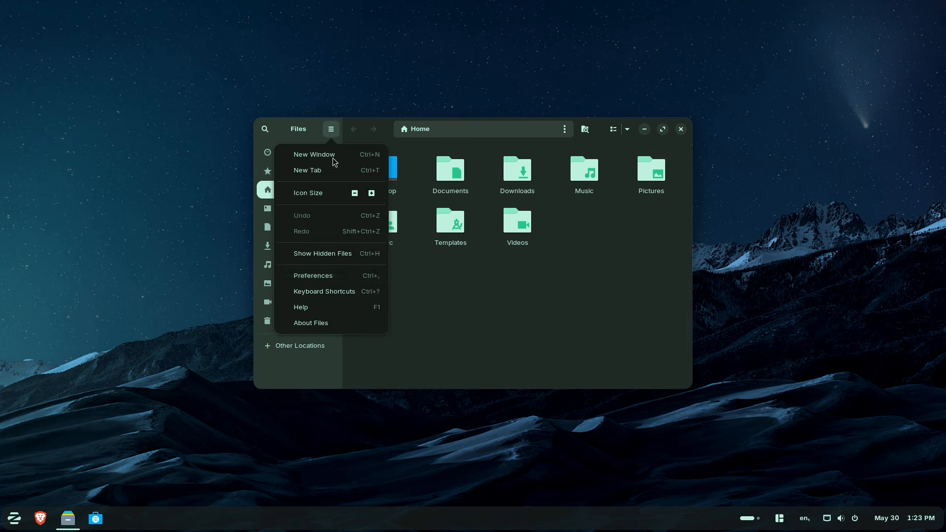
pyautogui.click(328, 324)
pyautogui.click(550, 104)
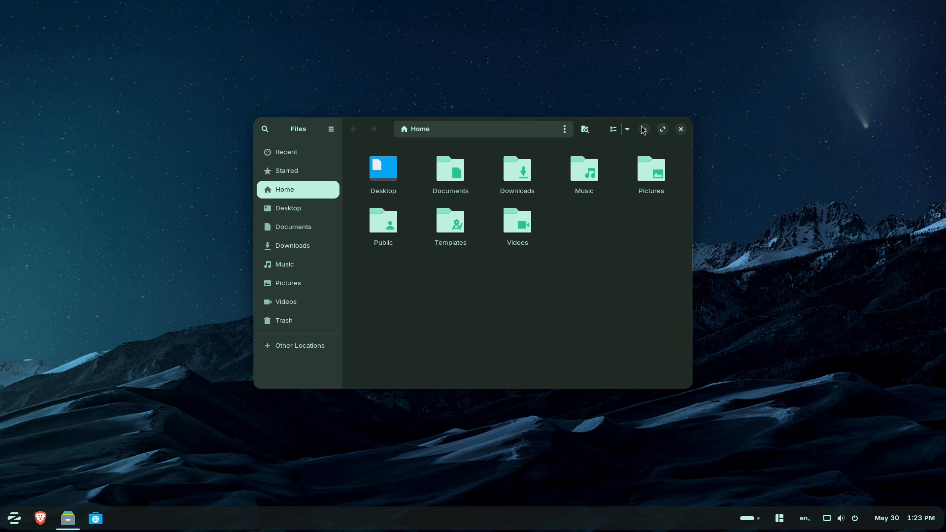
pyautogui.click(681, 129)
pyautogui.rightClick(449, 134)
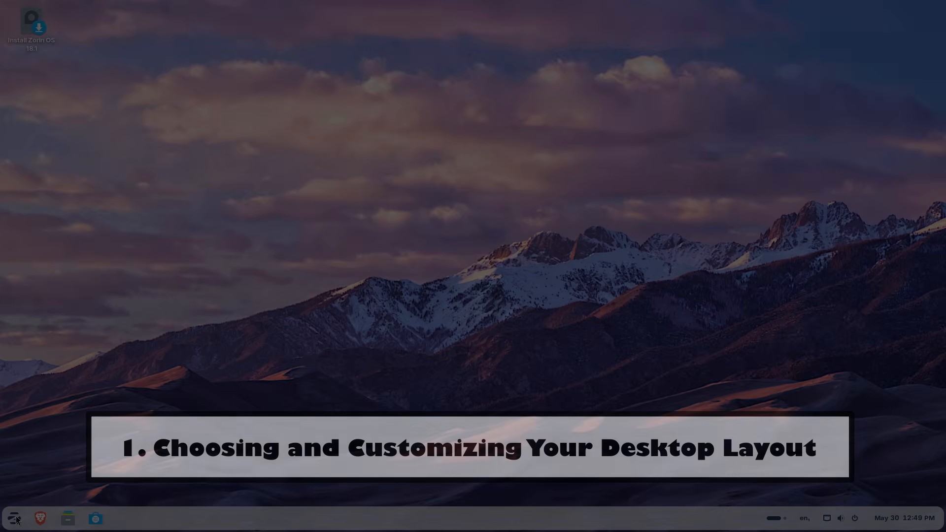
# Step: Search the start menu for "zorin app" and open Zorin Appearance
pyautogui.press('super')
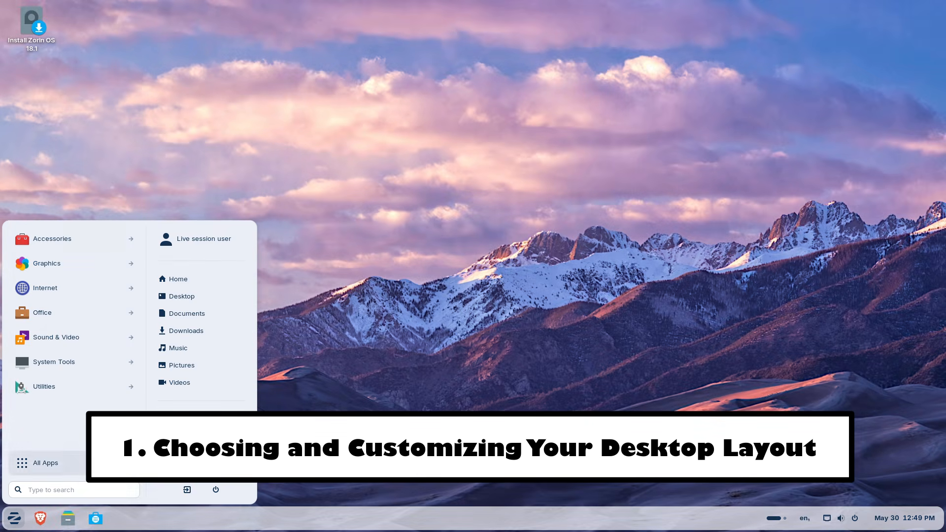
pyautogui.click(90, 489)
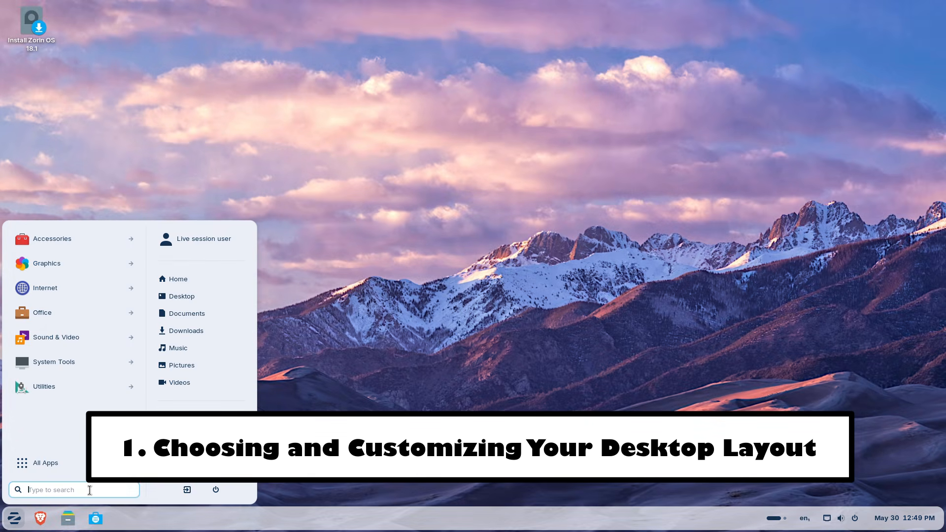
pyautogui.write('zo')
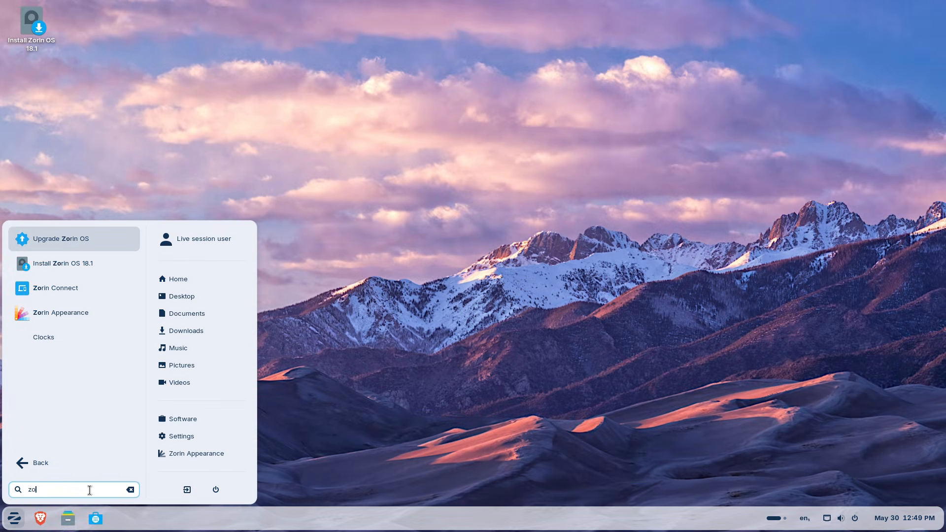
pyautogui.write('rin app')
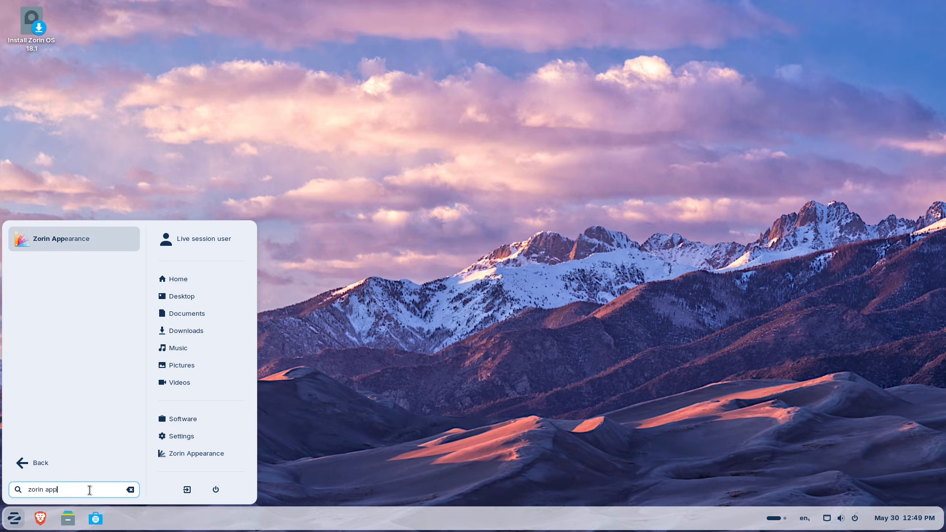
pyautogui.click(79, 246)
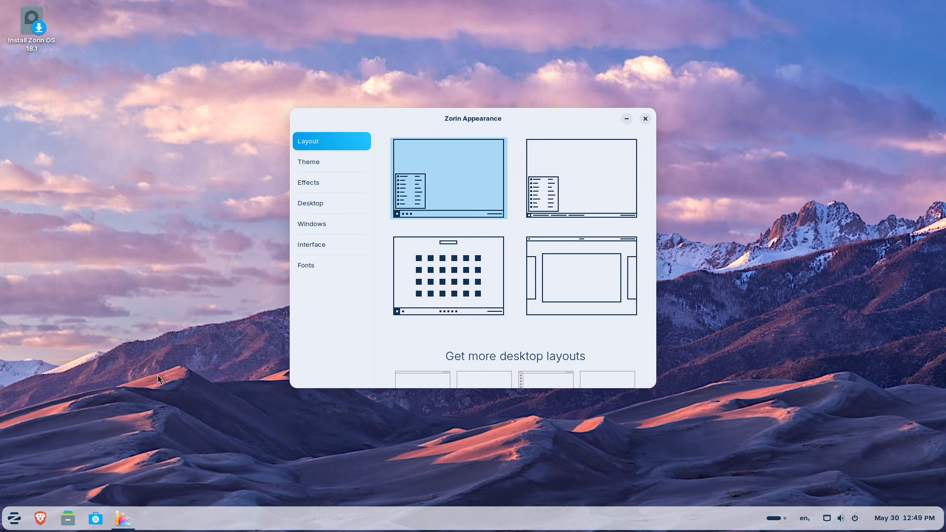
# Step: Review the available desktop layouts, apply the second one with the labelled taskbar, and preview its start menu
pyautogui.scroll(-3, 650, 247)
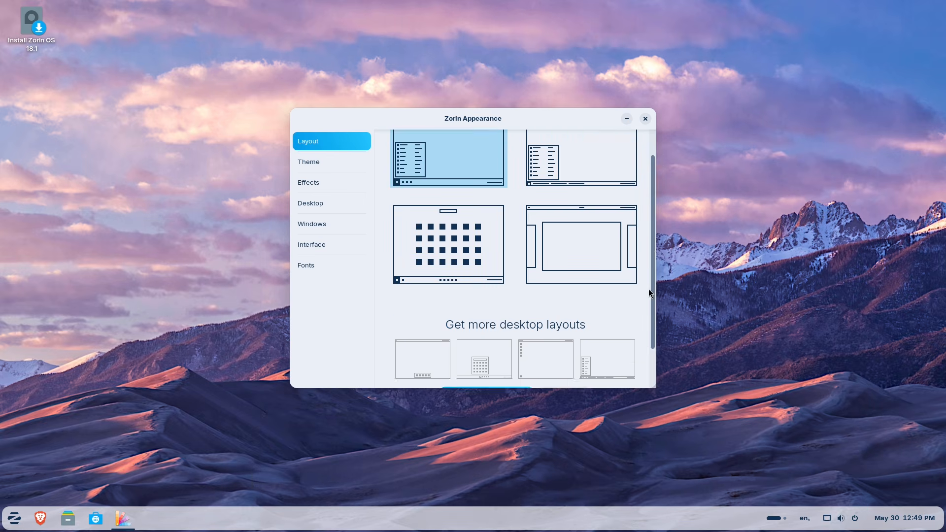
pyautogui.scroll(3, 640, 222)
pyautogui.click(546, 203)
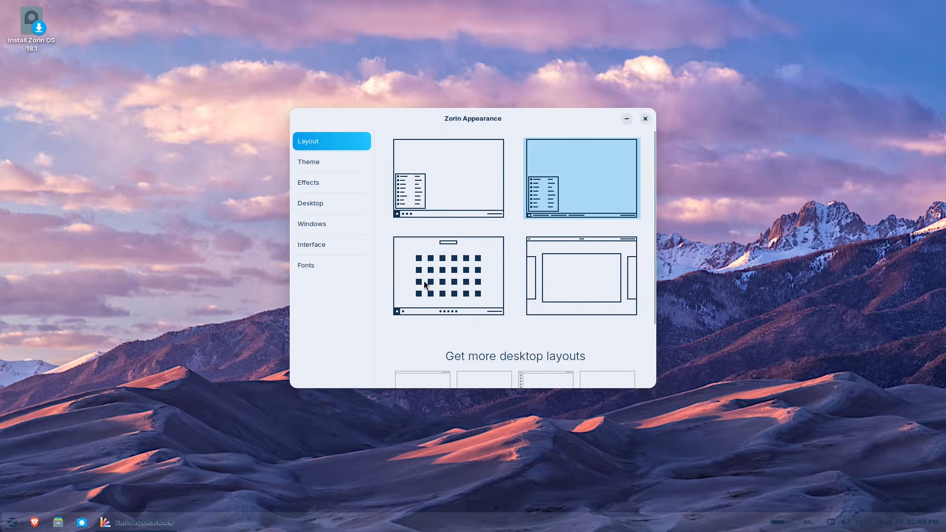
pyautogui.click(14, 522)
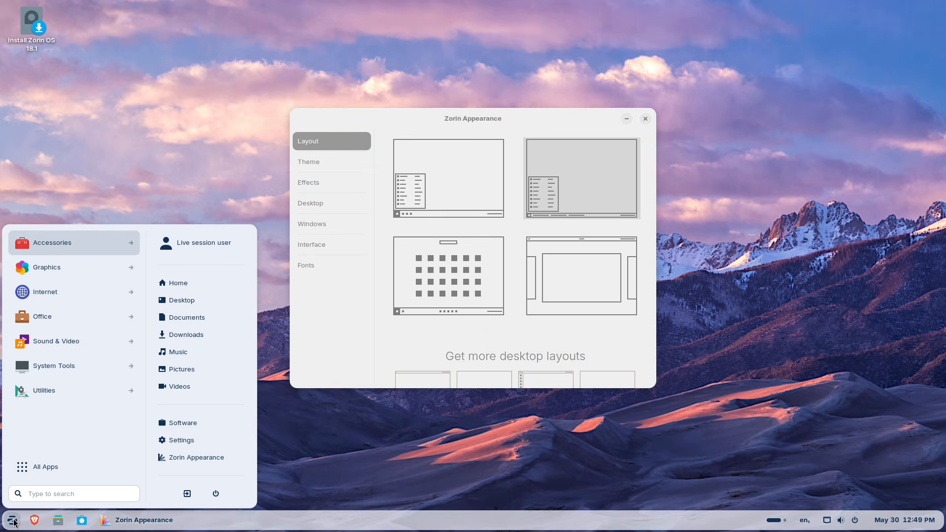
pyautogui.click(477, 260)
# Step: Apply the desktop layout with the full-screen app grid, browse both pages of apps, and return to Zorin Appearance
pyautogui.click(466, 262)
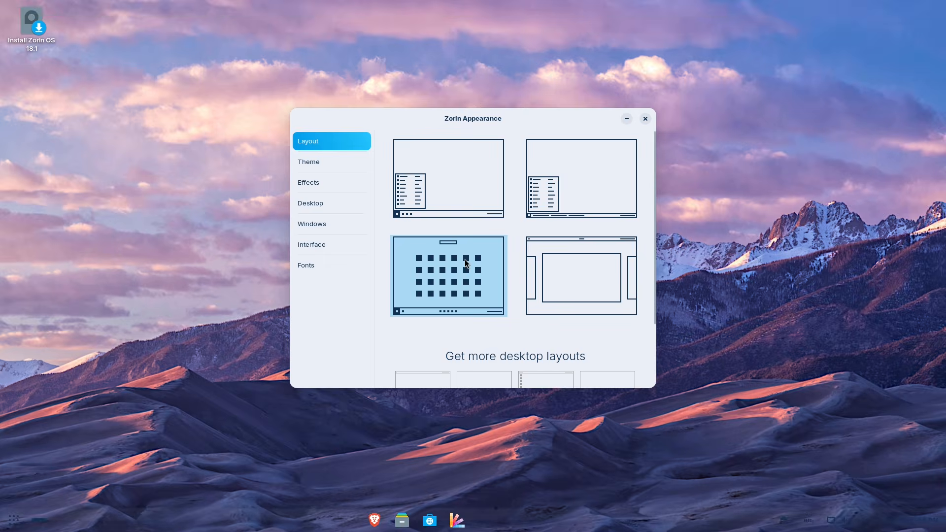
pyautogui.click(14, 518)
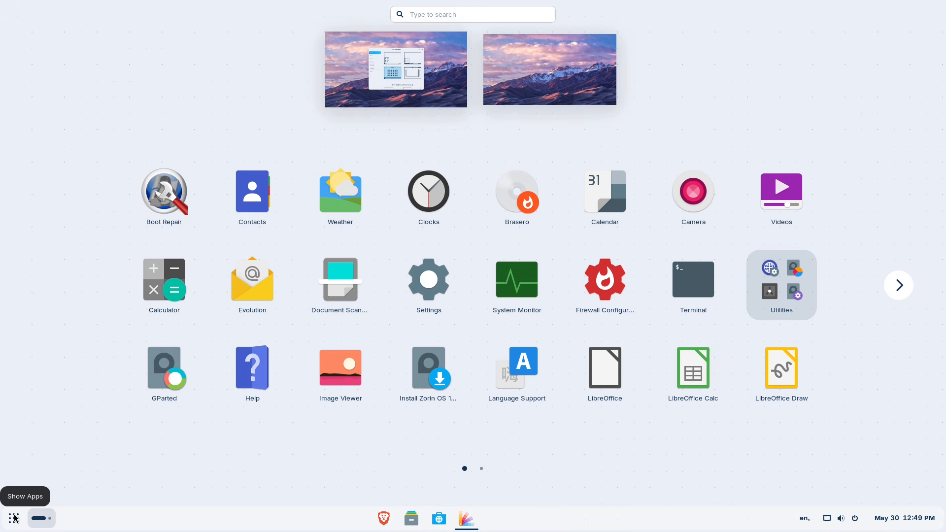
pyautogui.click(898, 284)
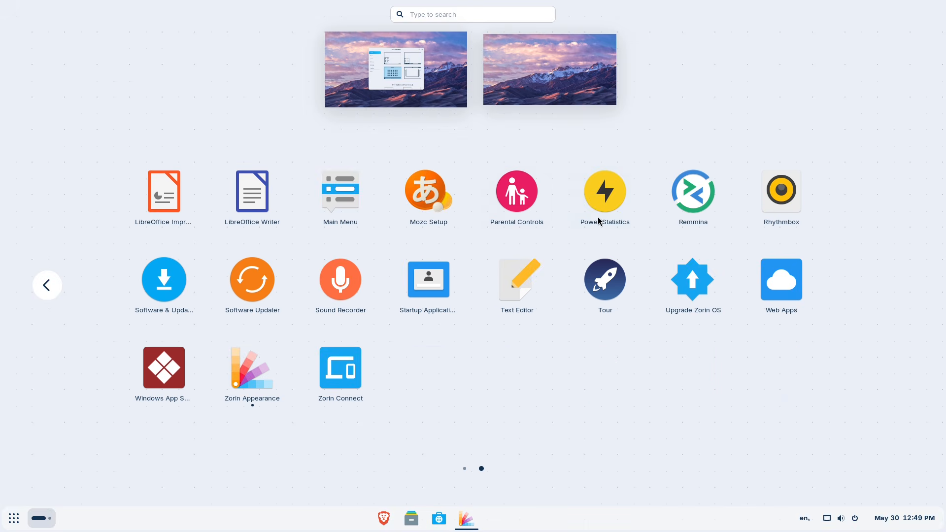
pyautogui.click(413, 95)
# Step: Apply the fourth desktop layout with the top bar, preview its overview and app grid, and return to Zorin Appearance
pyautogui.click(593, 291)
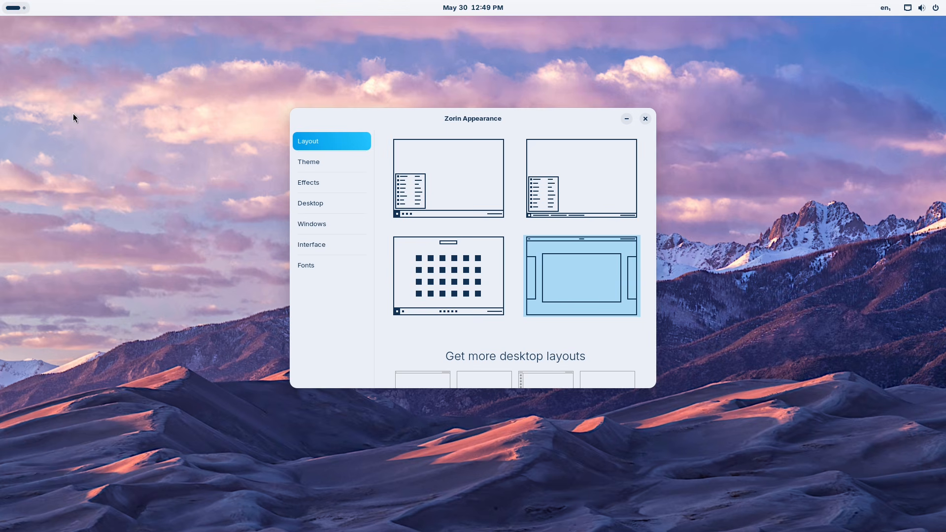
pyautogui.press('super')
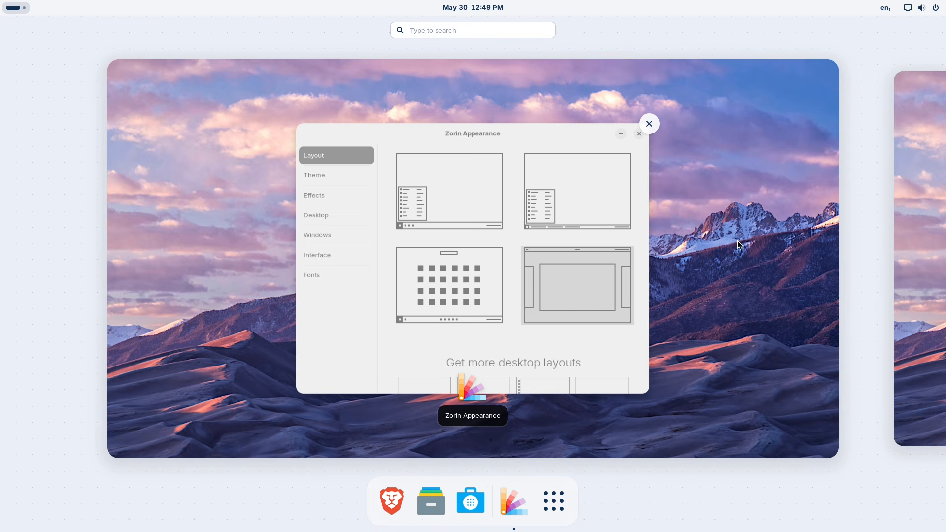
pyautogui.click(554, 501)
pyautogui.click(395, 112)
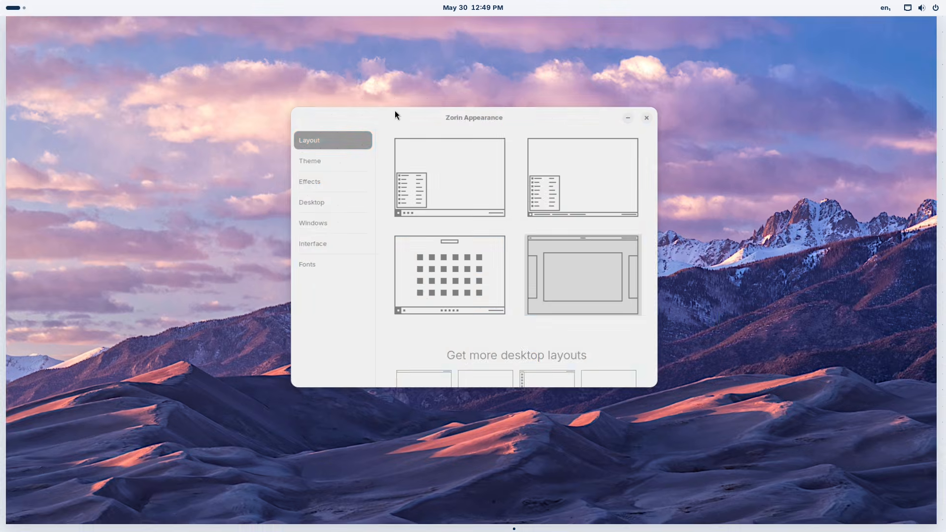
# Step: Look over the additional Pro layouts and apply the first desktop layout with the classic taskbar and start menu
pyautogui.moveTo(654, 209); pyautogui.dragTo(652, 306)
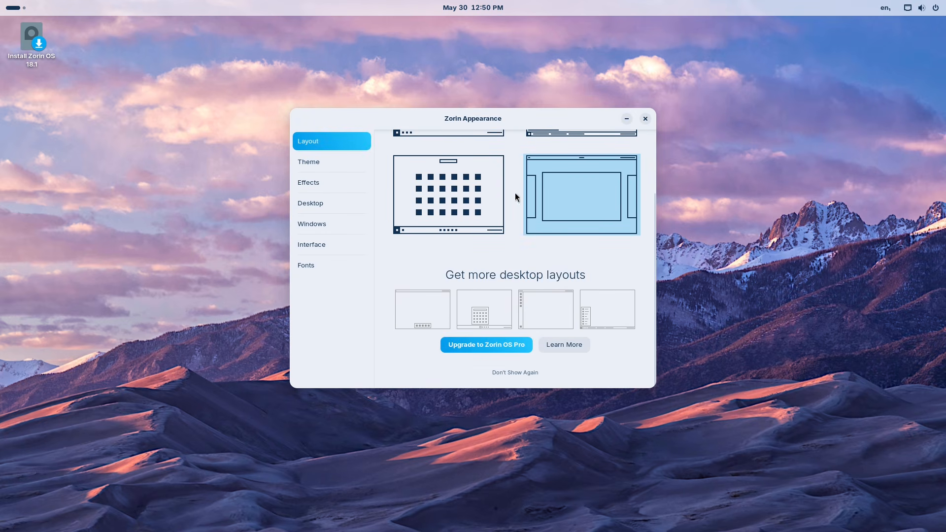
pyautogui.moveTo(654, 254); pyautogui.dragTo(639, 170)
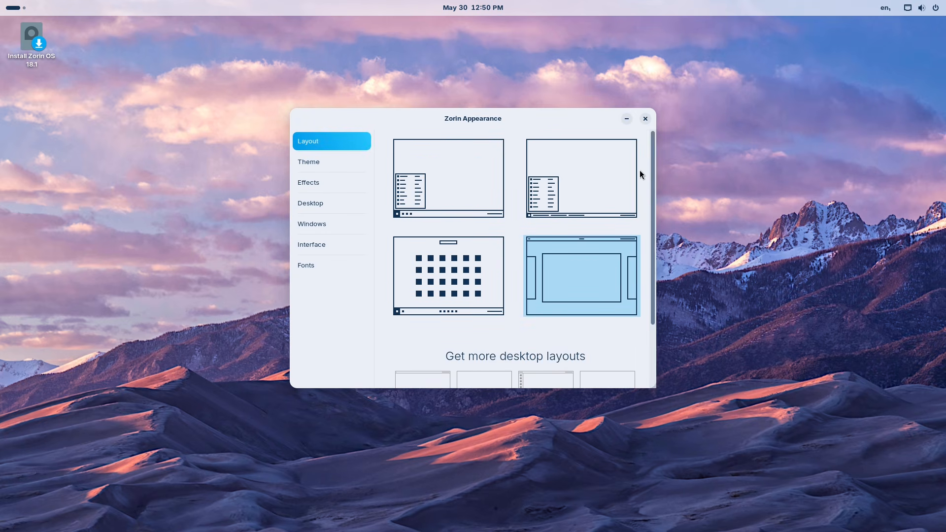
pyautogui.click(480, 192)
# Step: Open the system Settings from the start menu, view the Displays options, and close Settings
pyautogui.click(22, 518)
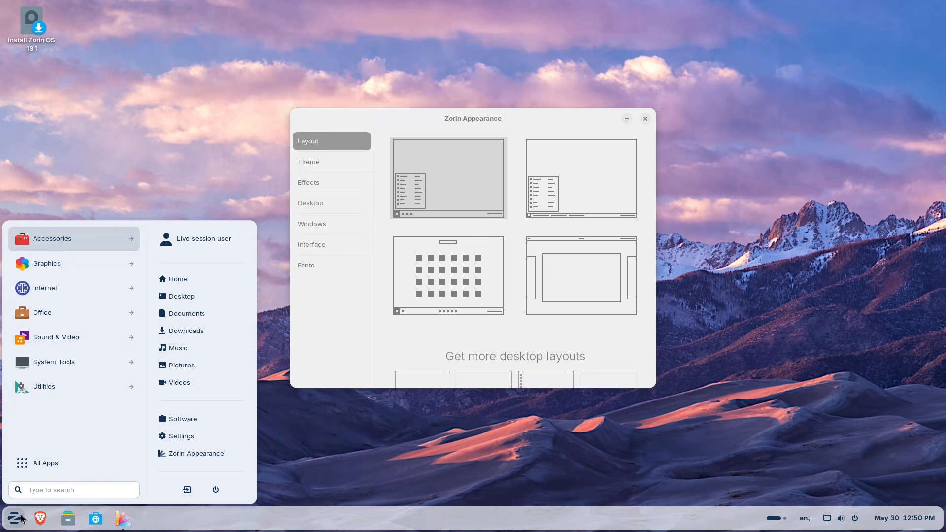
pyautogui.click(176, 437)
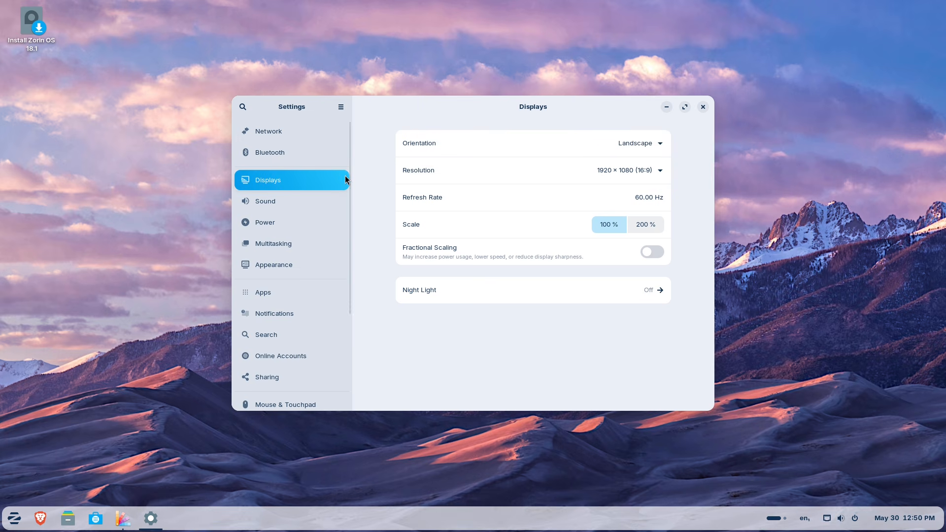
pyautogui.click(703, 107)
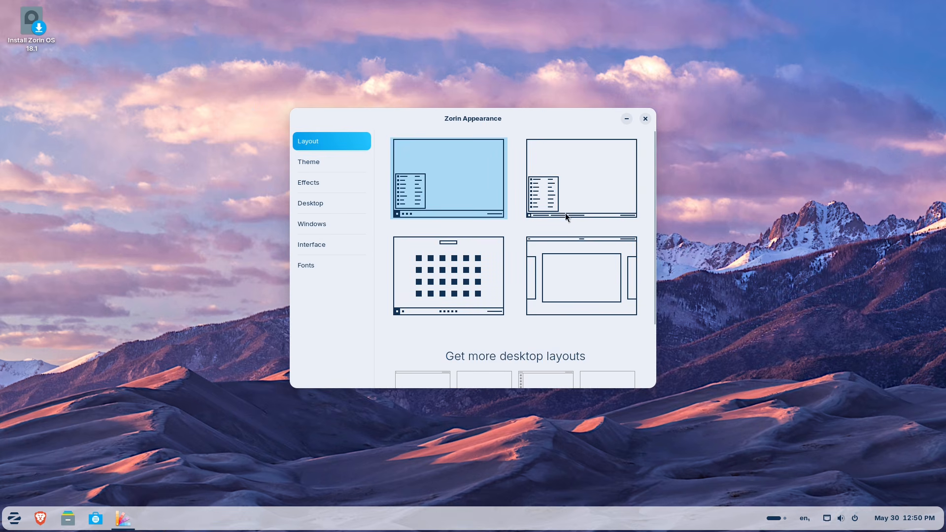
# Step: Look through the desktop layouts once more and list all installed apps in the start menu
pyautogui.scroll(-5, 649, 165)
pyautogui.scroll(5, 648, 165)
pyautogui.click(14, 518)
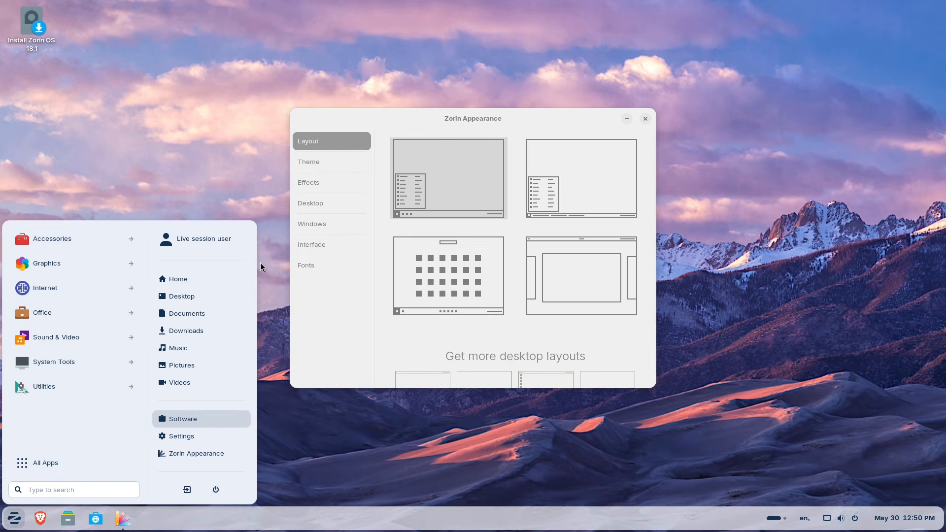
pyautogui.click(87, 462)
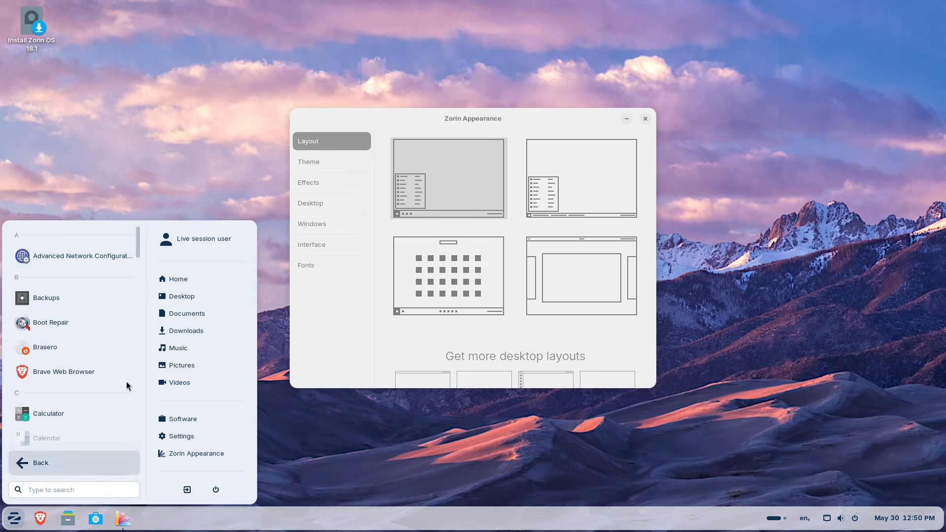
# Step: Browse the start menu's app list to its end, close it, and look over the additional desktop layouts in Zorin Appearance
pyautogui.moveTo(135, 252); pyautogui.dragTo(138, 443)
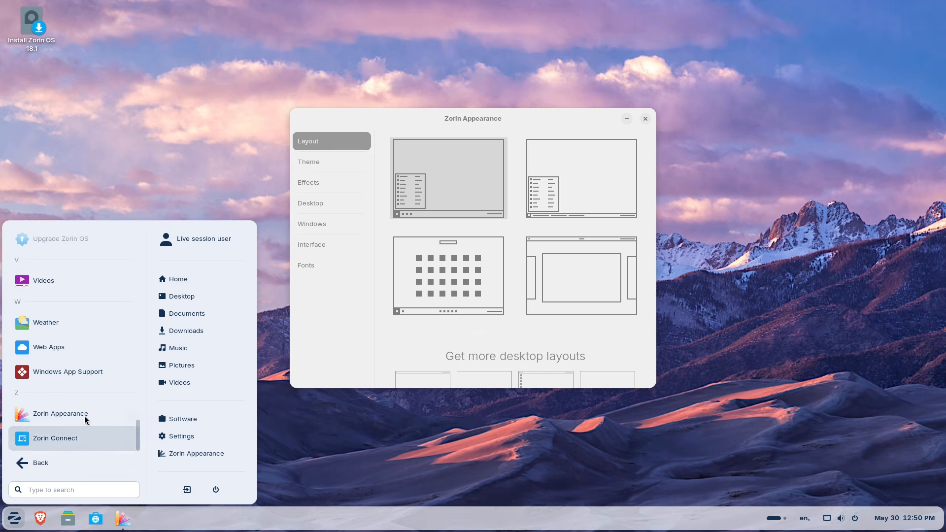
pyautogui.click(783, 369)
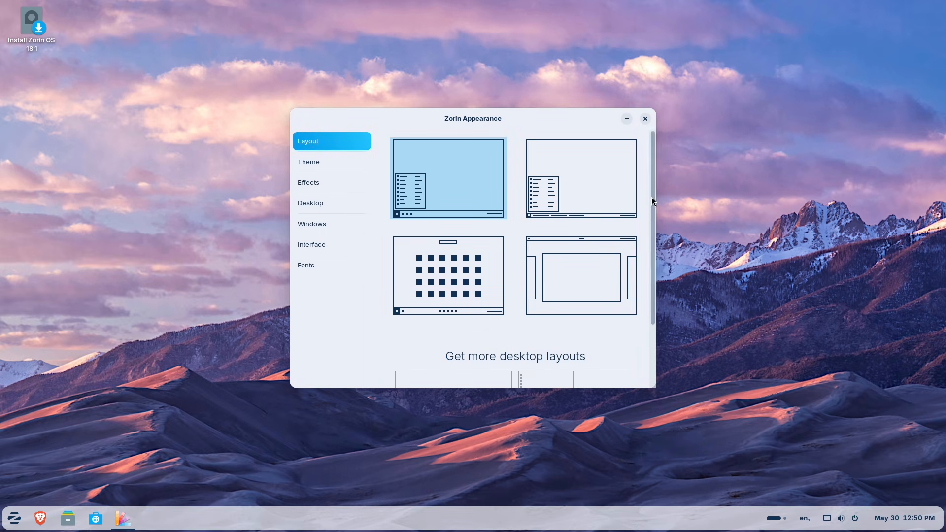
pyautogui.moveTo(654, 212); pyautogui.dragTo(657, 337)
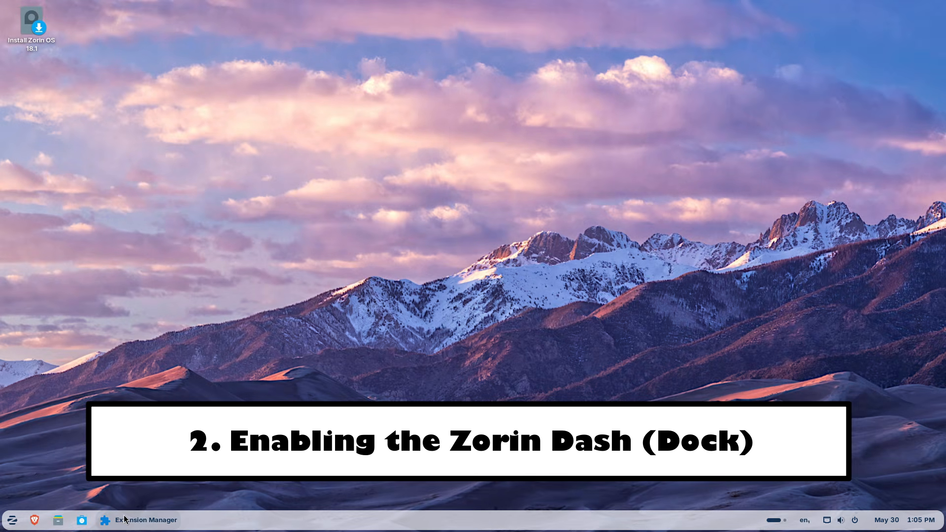
# Step: Switch to Extension Manager, look through the installed extensions, and search the online extensions for "zorin dash"
pyautogui.click(124, 513)
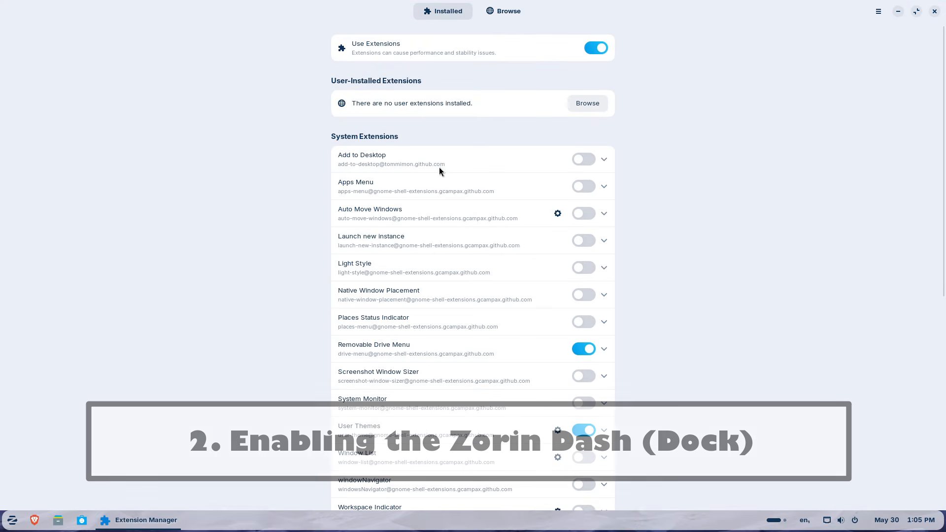
pyautogui.moveTo(936, 123); pyautogui.dragTo(934, 343)
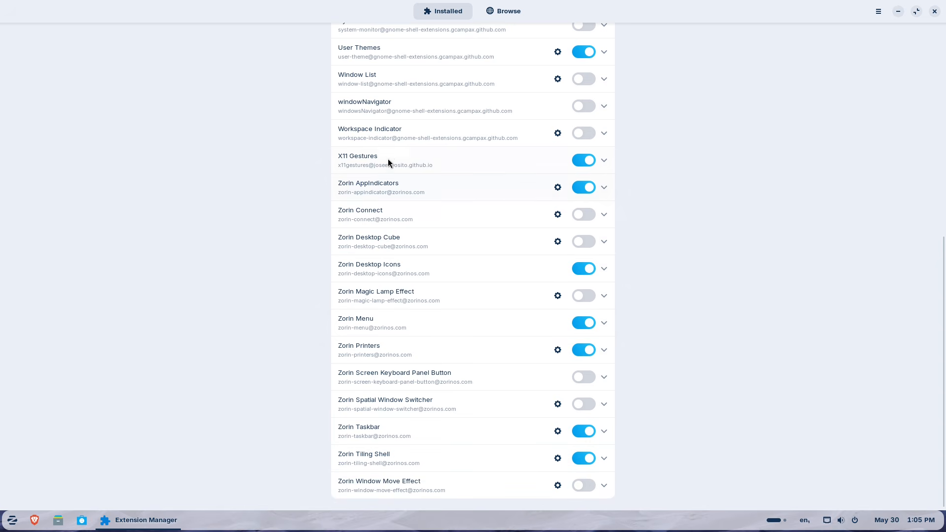
pyautogui.click(487, 16)
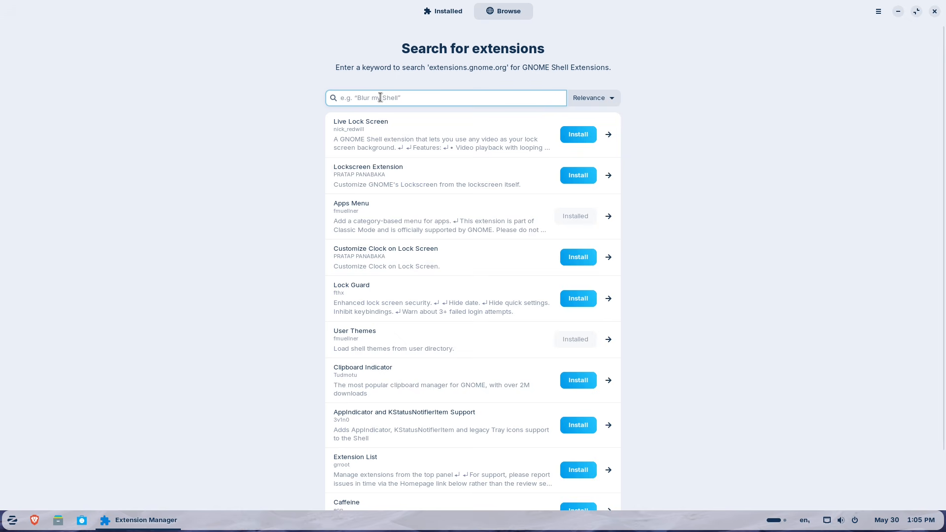
pyautogui.write('zorin dash')
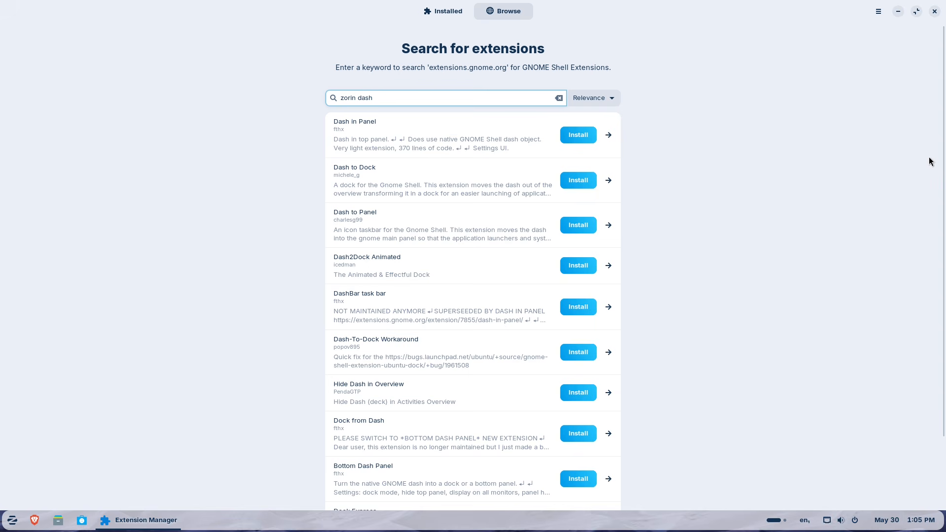
pyautogui.moveTo(940, 157); pyautogui.dragTo(920, 141)
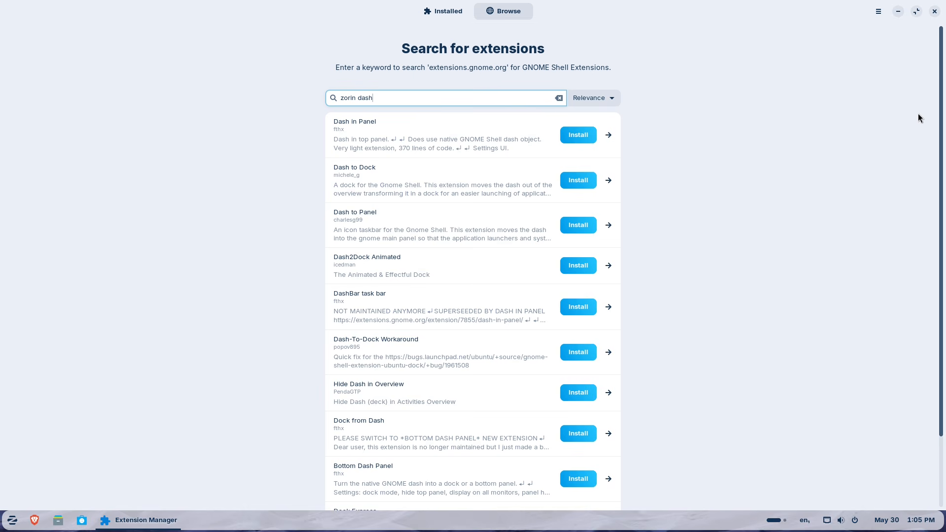
# Step: Look through the installed system extensions again, then view and close the About information for Extension Manager
pyautogui.click(438, 13)
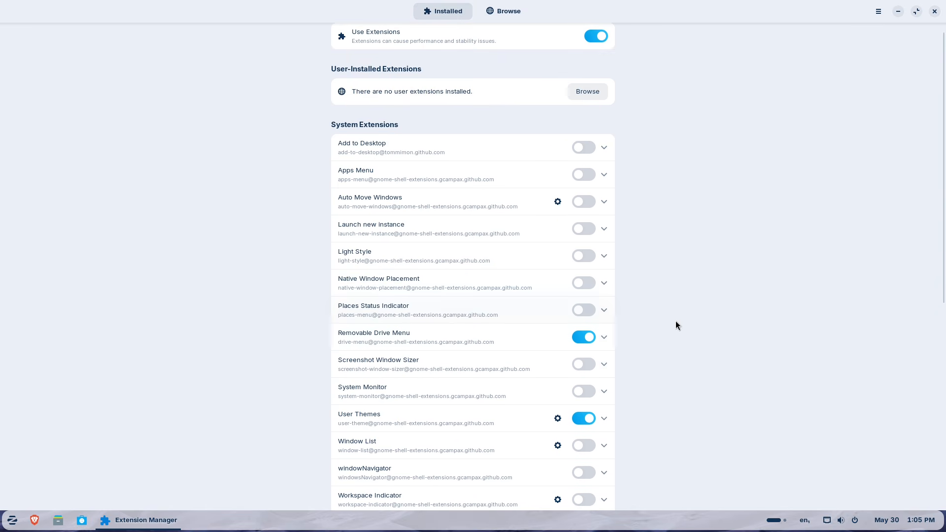
pyautogui.moveTo(940, 278); pyautogui.dragTo(897, 468)
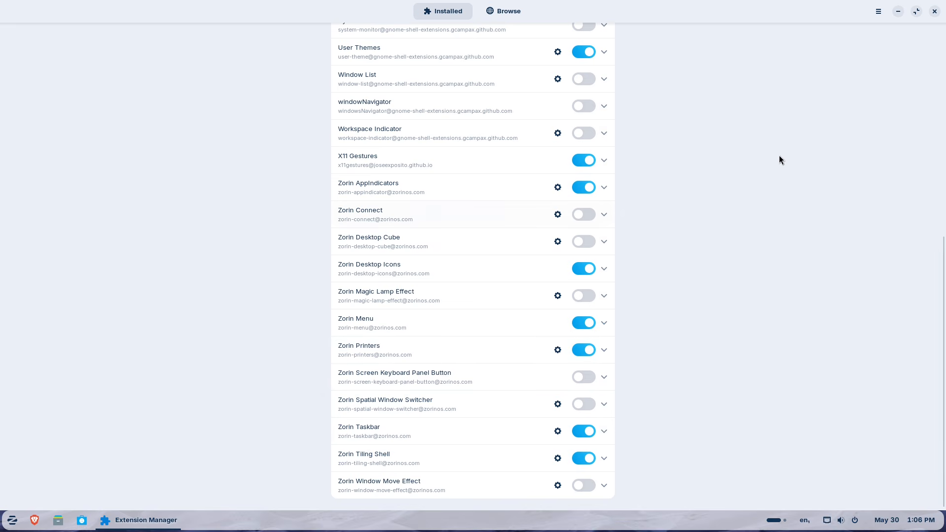
pyautogui.click(878, 11)
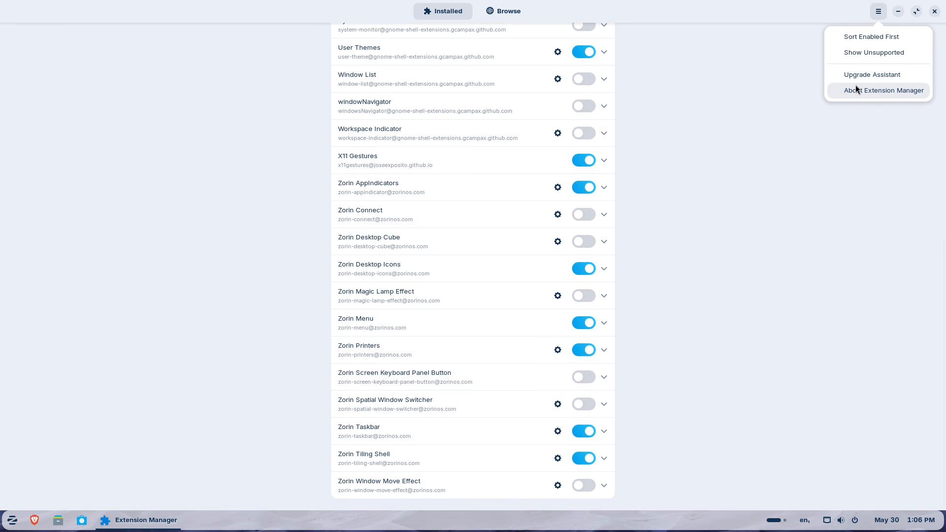
pyautogui.click(856, 85)
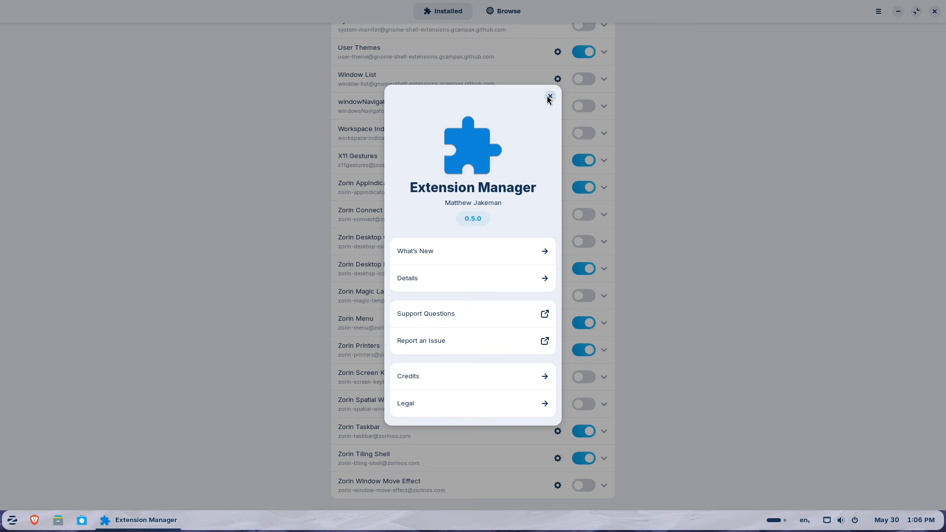
pyautogui.click(550, 96)
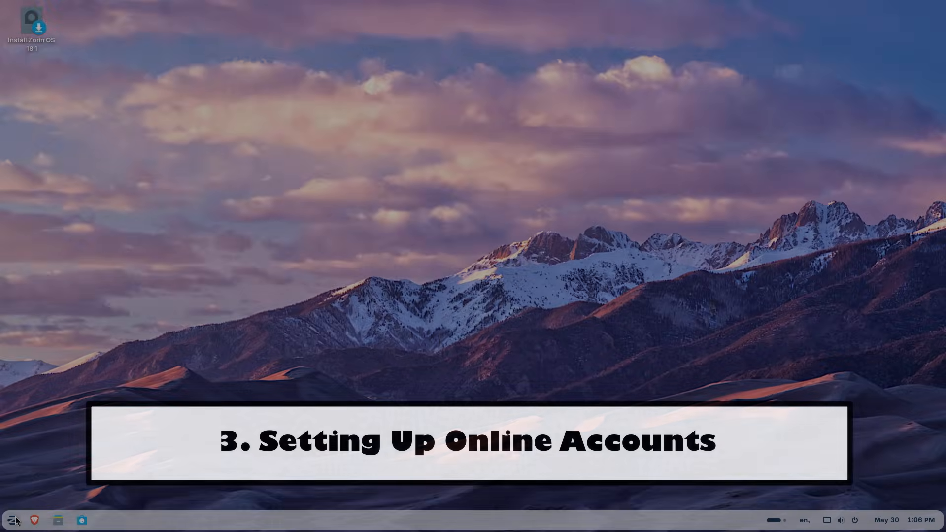
# Step: Open the system Settings, maximize the window, and display the Online Accounts options
pyautogui.click(13, 520)
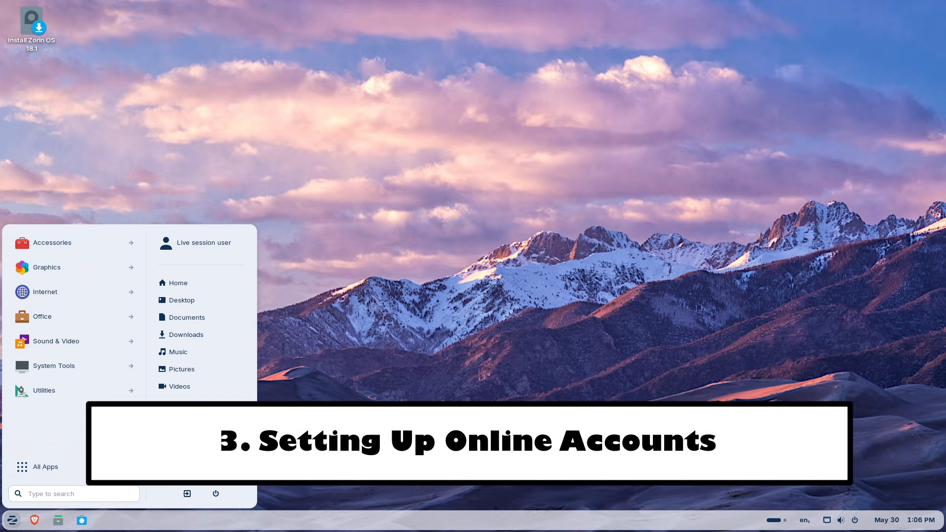
pyautogui.click(455, 279)
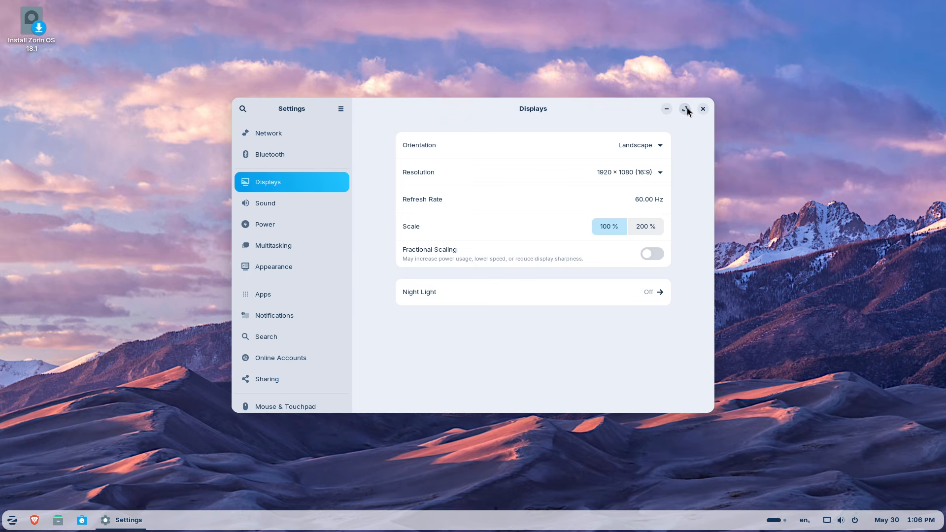
pyautogui.click(686, 109)
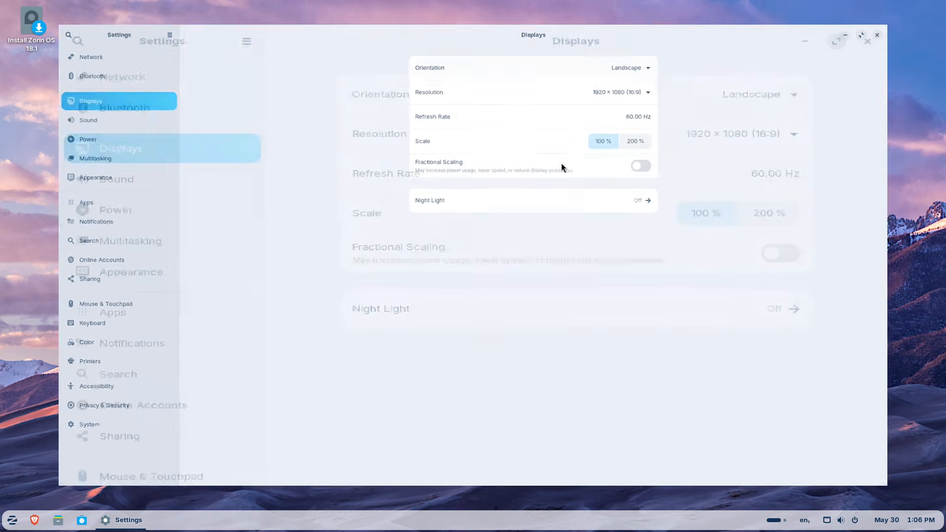
pyautogui.click(58, 264)
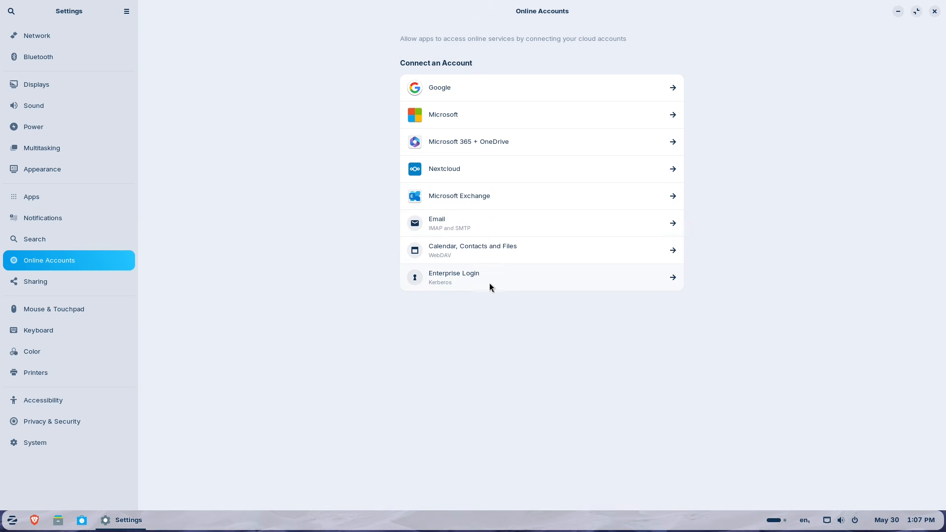
# Step: View the sign-in dialogs for Microsoft, Google, and calendar, contacts and files accounts, closing each one without signing in
pyautogui.click(674, 118)
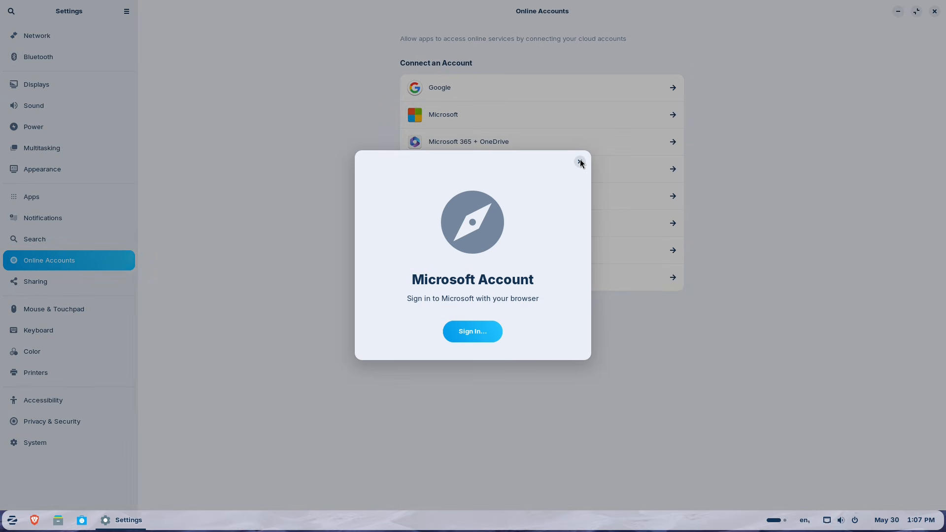
pyautogui.click(580, 162)
pyautogui.click(672, 85)
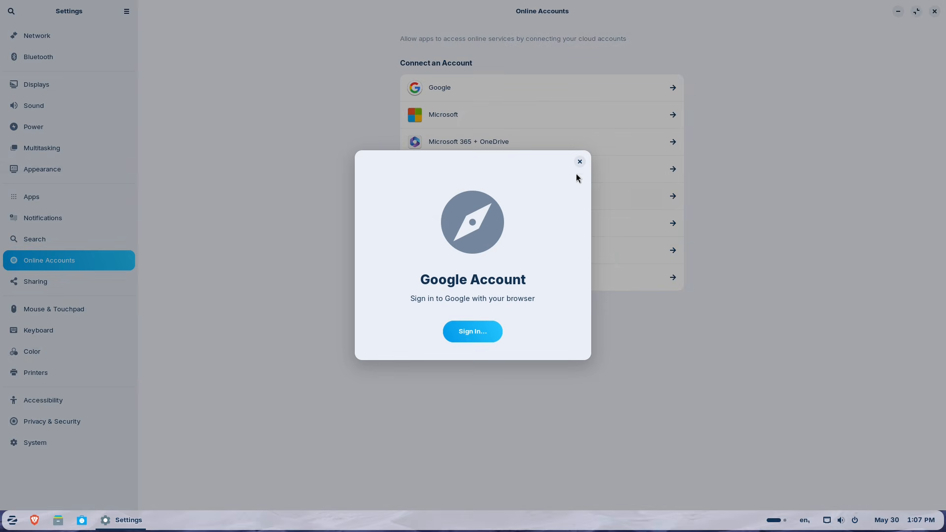
pyautogui.click(580, 162)
pyautogui.click(673, 250)
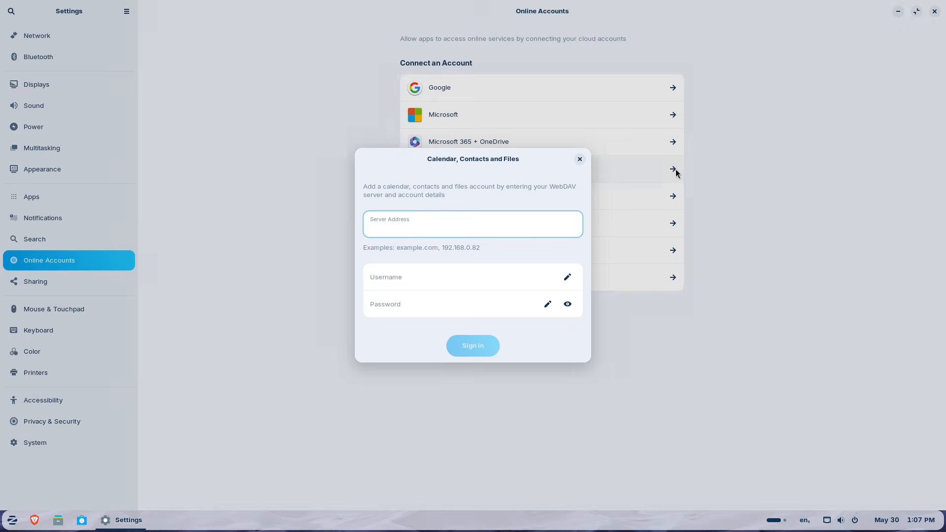
pyautogui.click(580, 161)
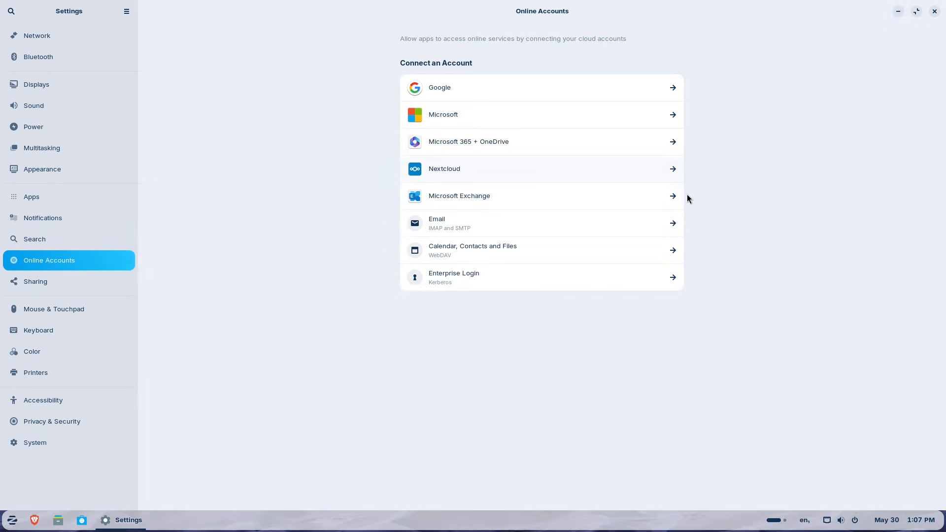
# Step: View the account setup dialogs for Nextcloud, Email, WebDAV and Enterprise Login, closing each one without signing in
pyautogui.click(673, 170)
pyautogui.click(580, 160)
pyautogui.click(672, 226)
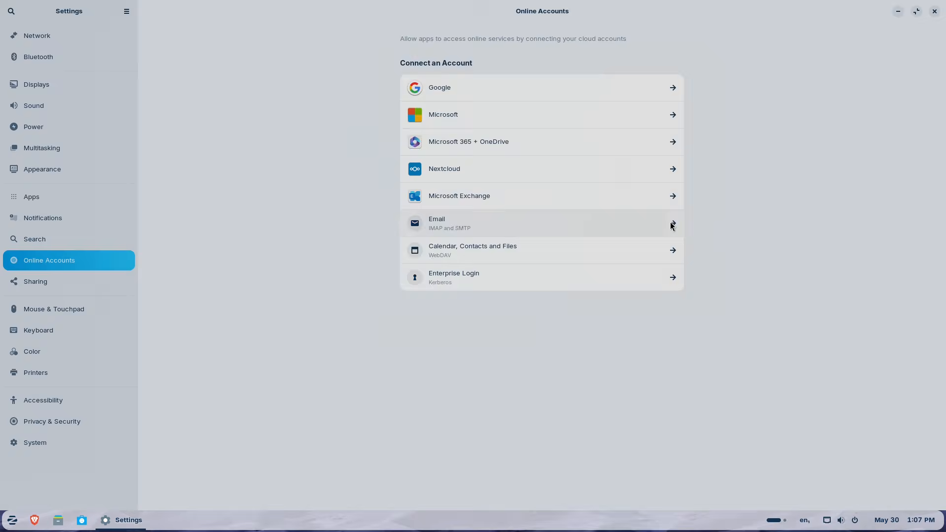
pyautogui.click(579, 119)
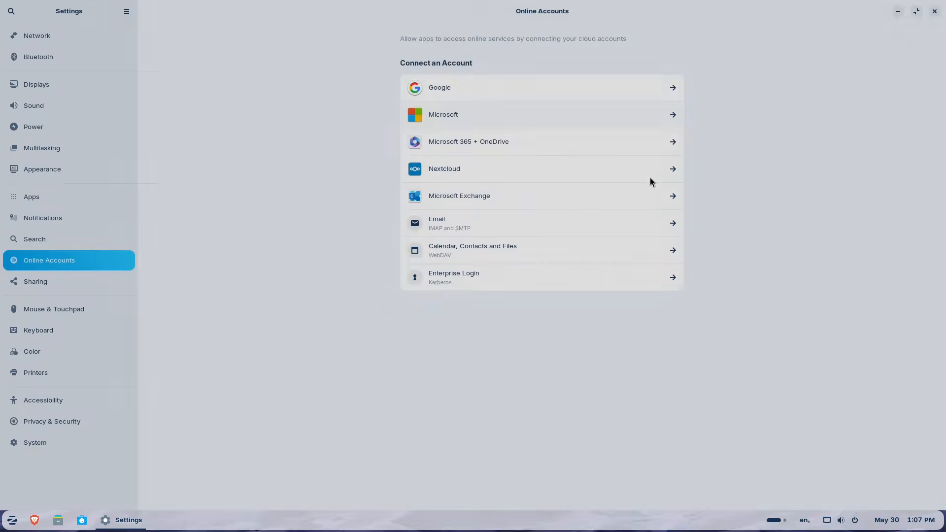
pyautogui.click(673, 251)
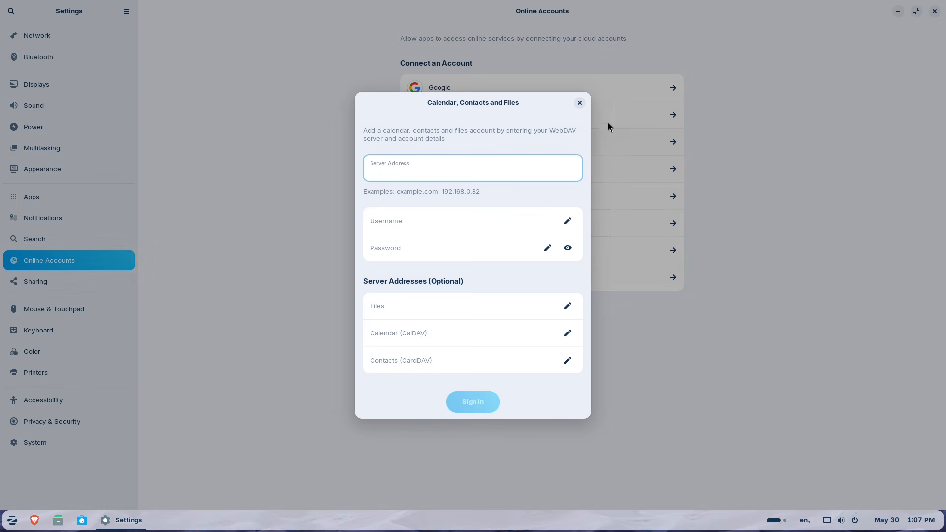
pyautogui.click(580, 104)
pyautogui.click(671, 280)
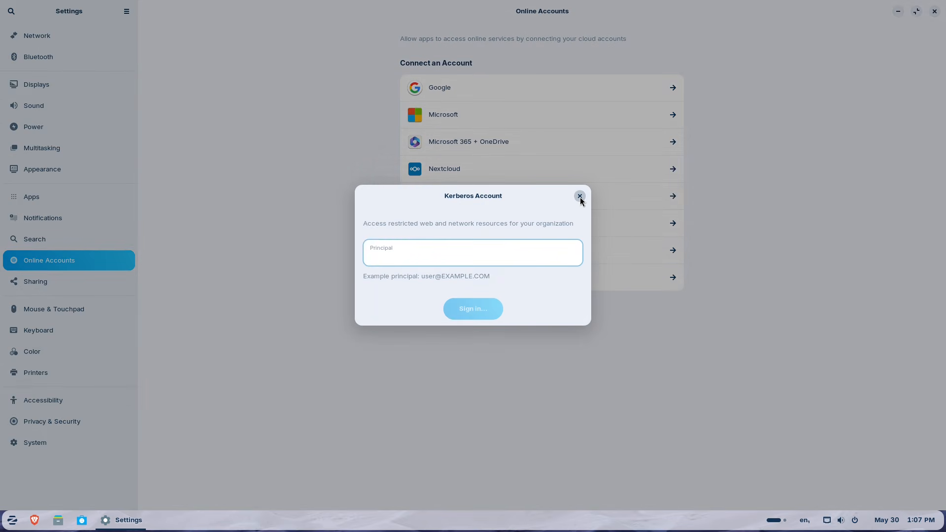
pyautogui.click(580, 196)
# Step: Bring up the Microsoft account sign-in once more, close it, and open the Google account sign-in
pyautogui.click(577, 126)
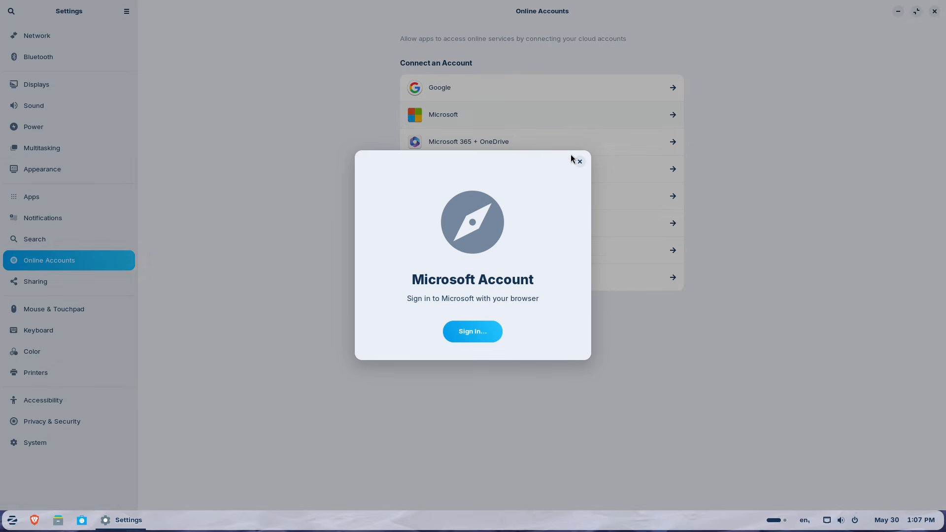
pyautogui.click(580, 161)
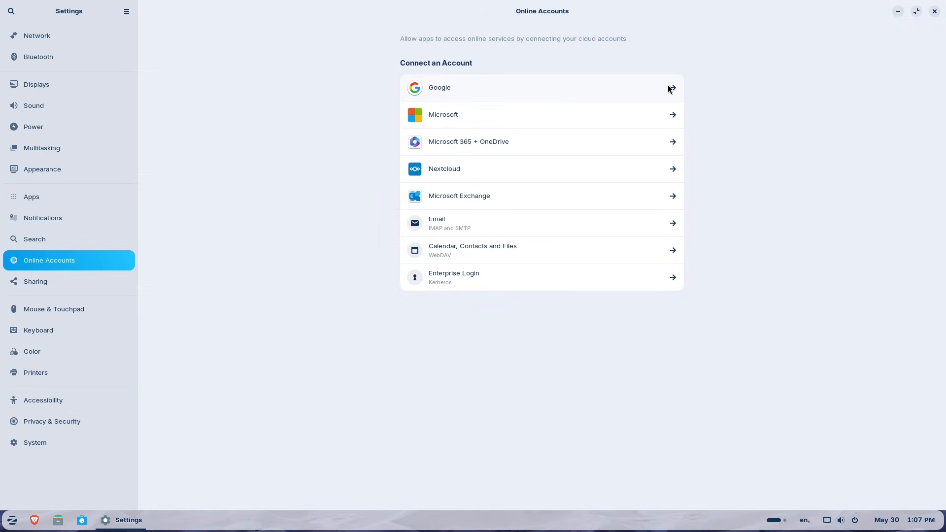
pyautogui.click(670, 88)
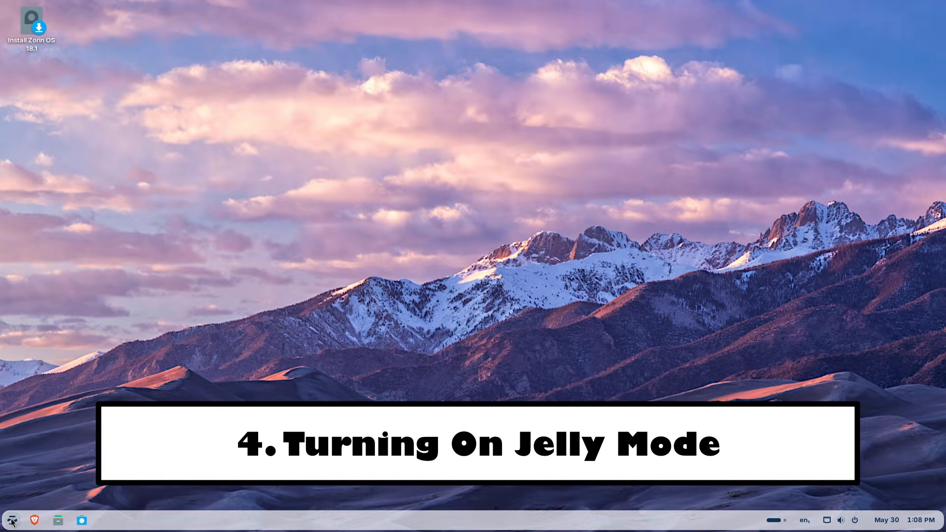
# Step: Open the Effects settings in Zorin Appearance and move the window around the desktop to test Jelly Mode
pyautogui.click(12, 521)
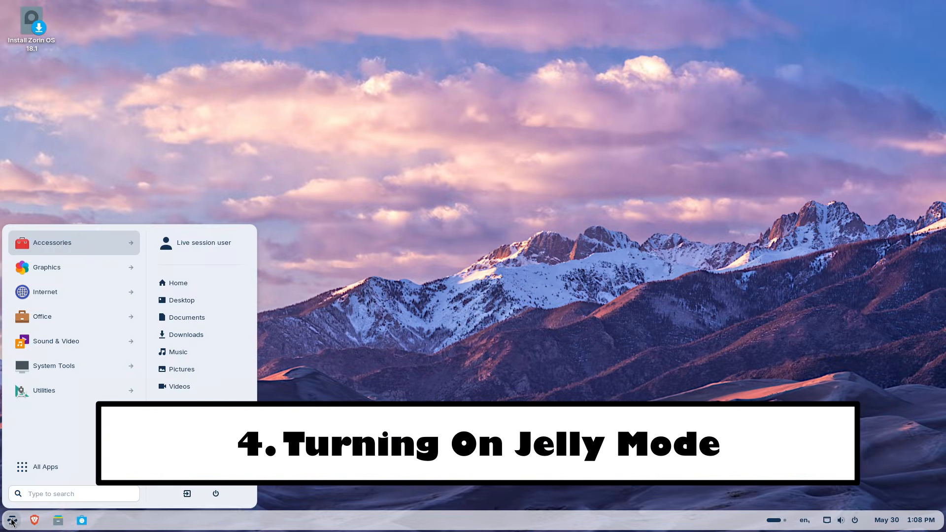
pyautogui.click(385, 368)
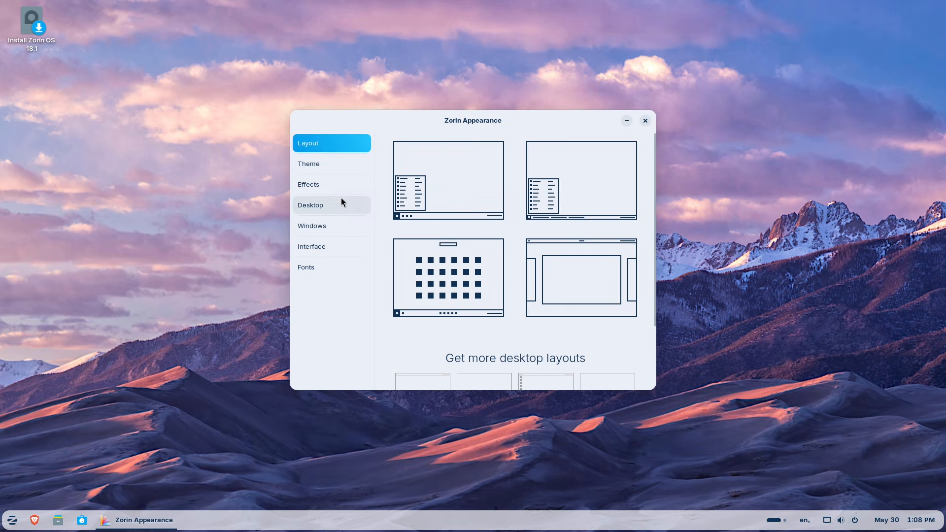
pyautogui.click(323, 164)
pyautogui.click(323, 185)
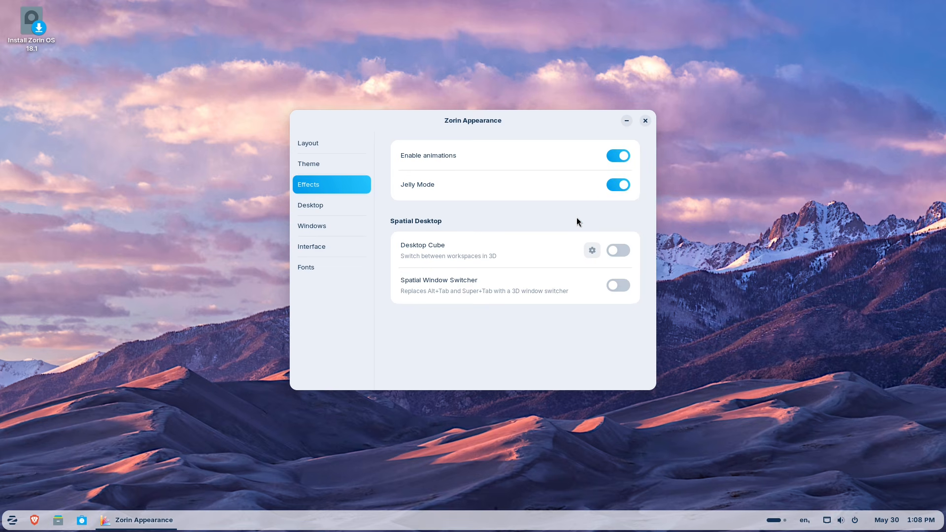
pyautogui.moveTo(483, 131); pyautogui.dragTo(496, 168)
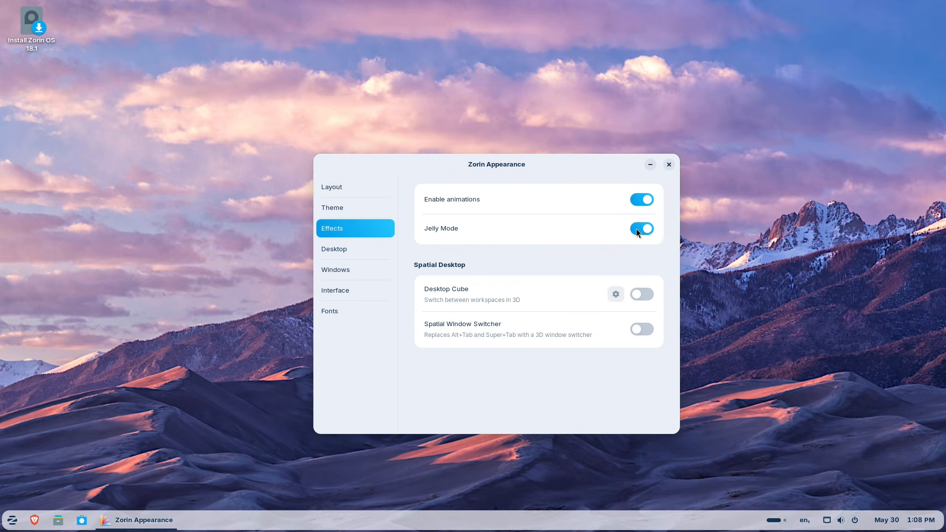
pyautogui.moveTo(576, 164); pyautogui.dragTo(323, 101)
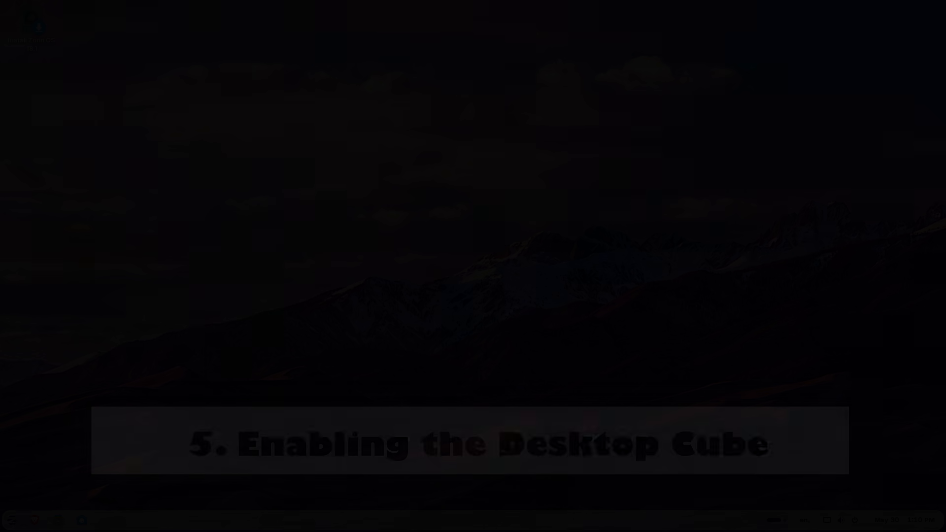
# Step: Enable the Desktop Cube in the Effects settings of Zorin Appearance and open its options
pyautogui.press('super')
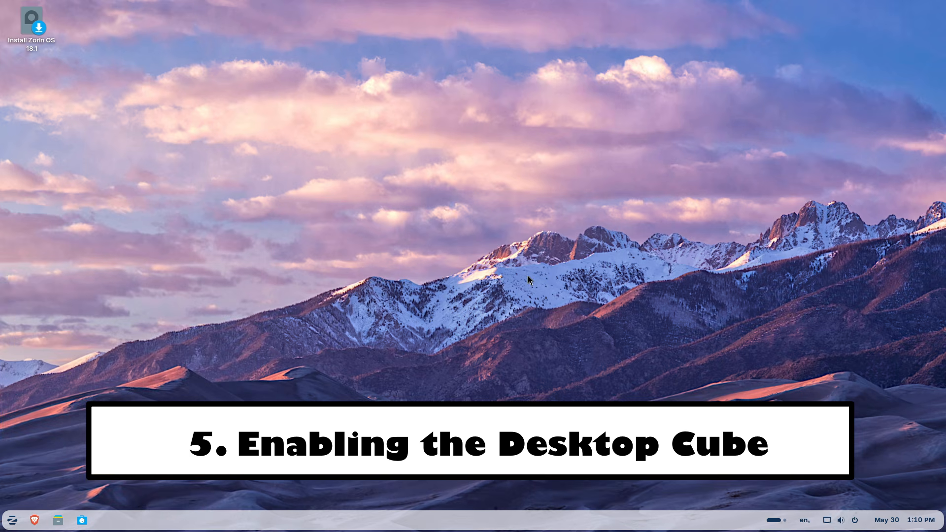
pyautogui.click(350, 211)
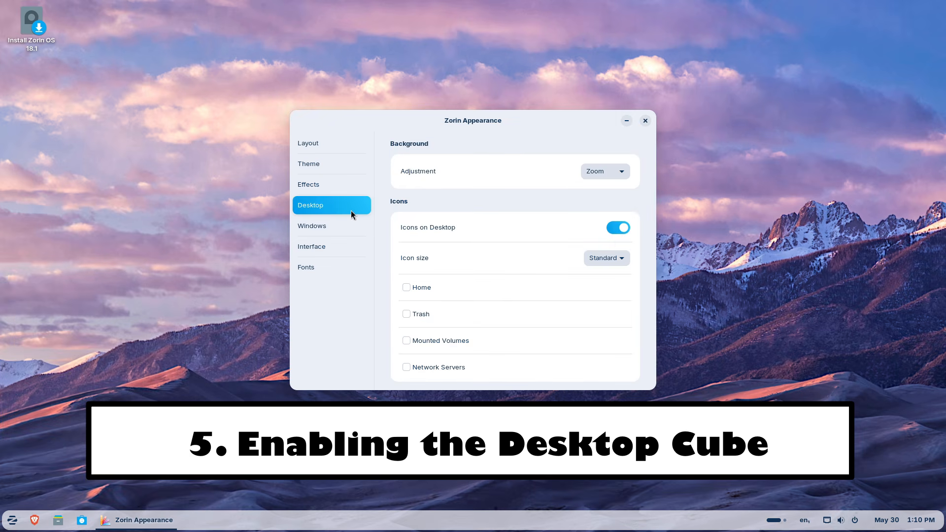
pyautogui.click(349, 180)
pyautogui.click(619, 251)
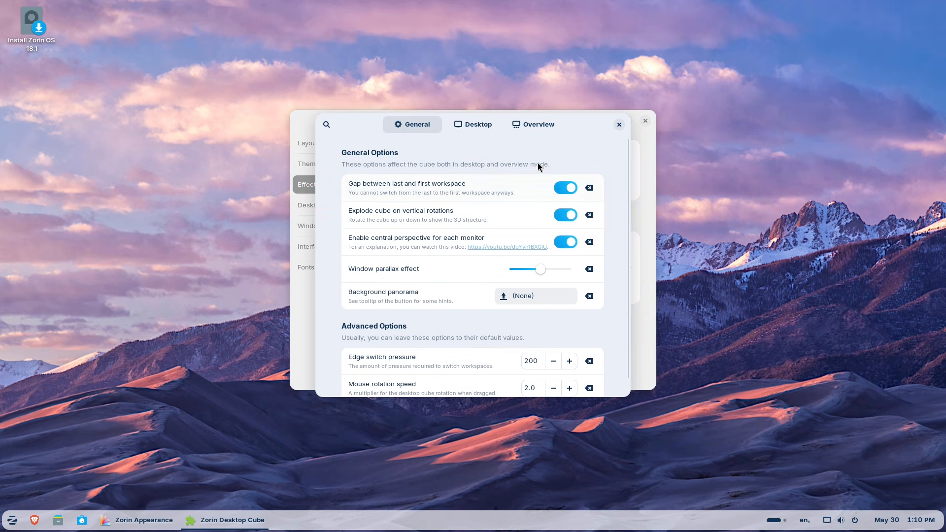
# Step: Review the Desktop Cube's General, Desktop and Overview options, maximizing, tiling and moving their window along the way
pyautogui.scroll(-1, 616, 246)
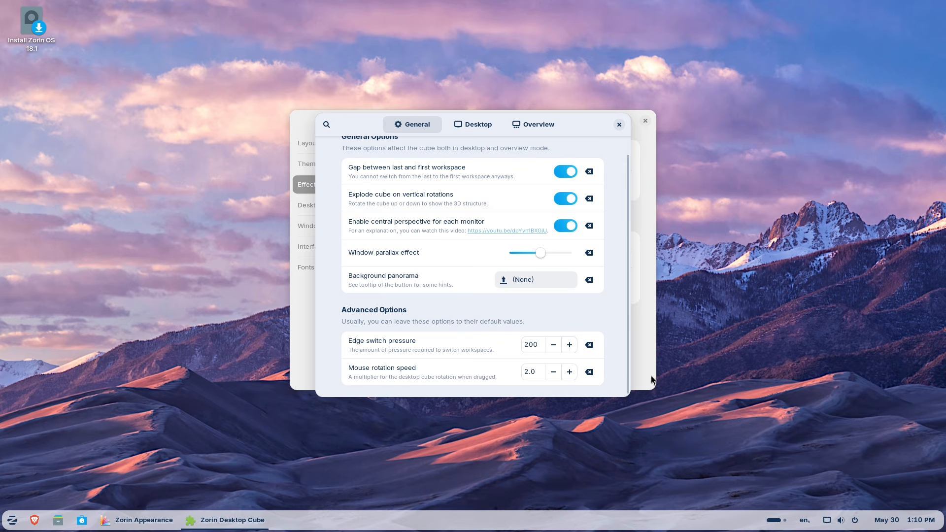
pyautogui.press('super+Up')
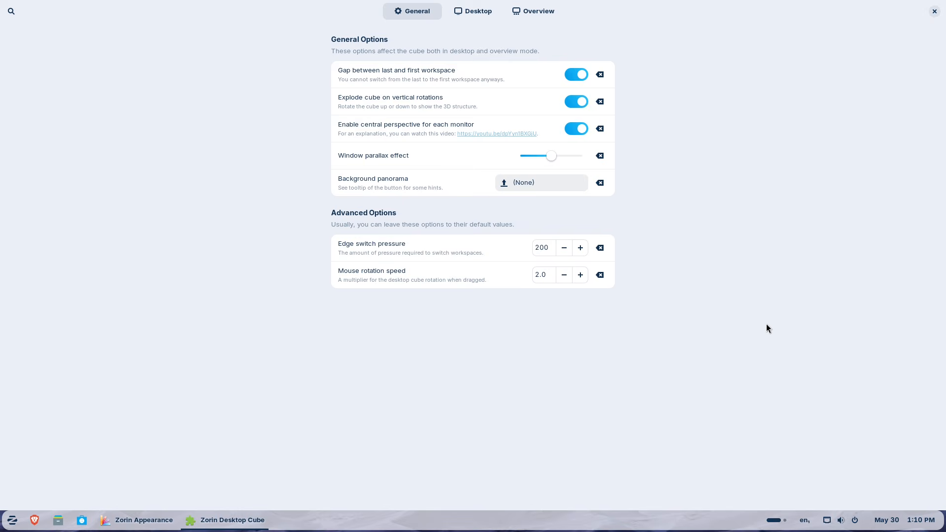
pyautogui.press('super+Left')
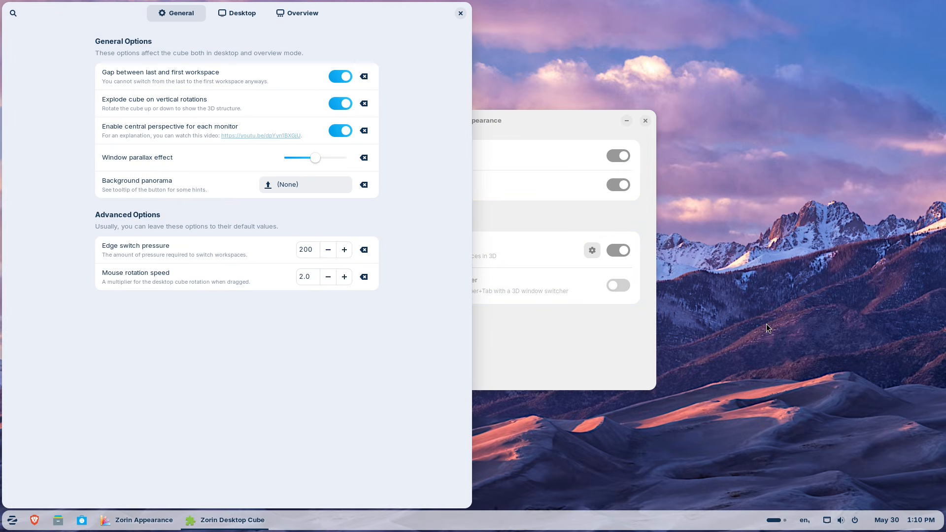
pyautogui.moveTo(370, 18); pyautogui.dragTo(520, 47)
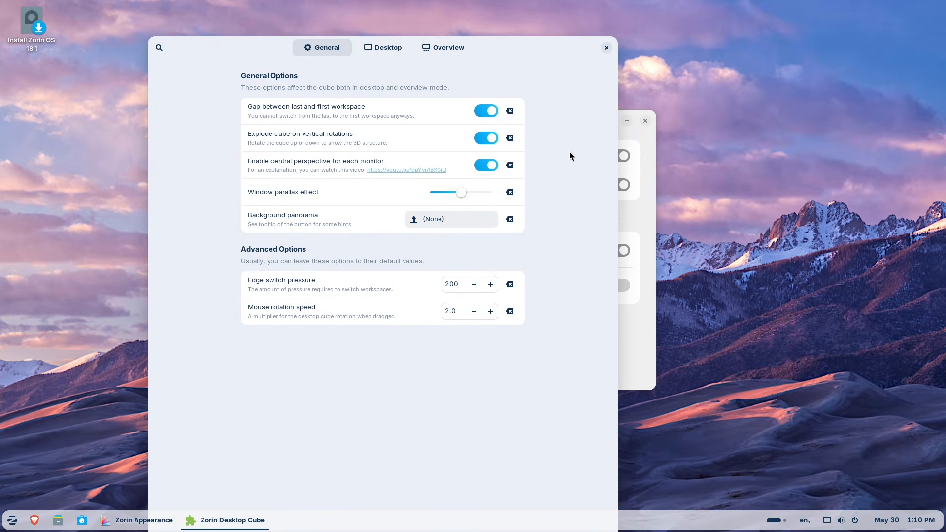
pyautogui.click(393, 49)
pyautogui.click(457, 44)
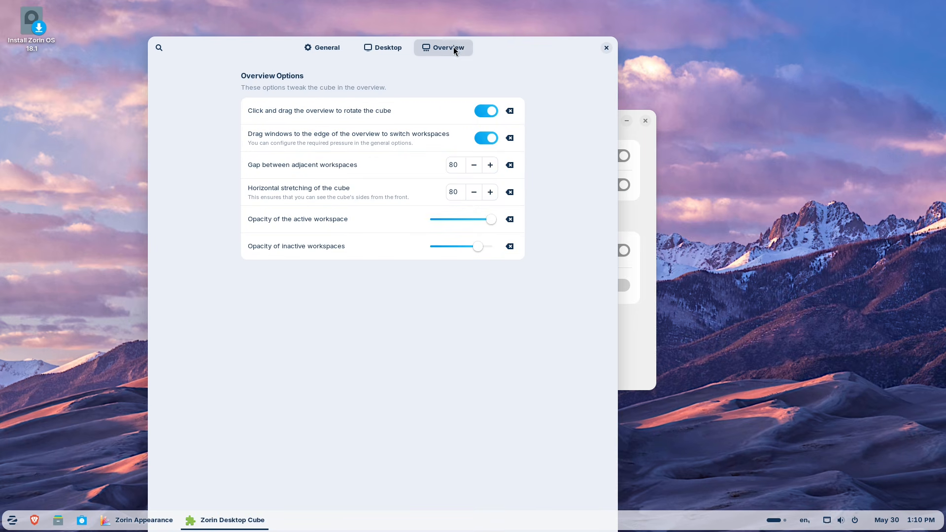
pyautogui.click(335, 50)
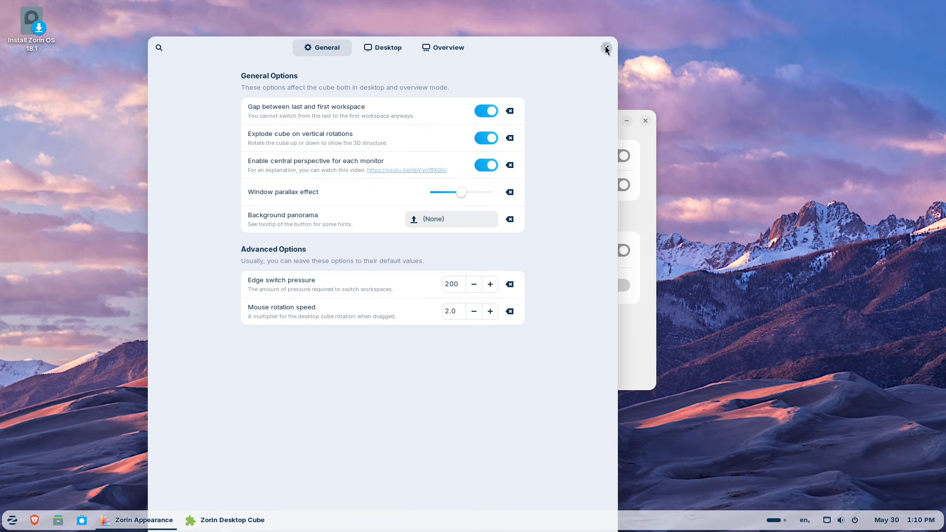
# Step: Close the Desktop Cube options and switch the Desktop Cube effect off
pyautogui.click(606, 48)
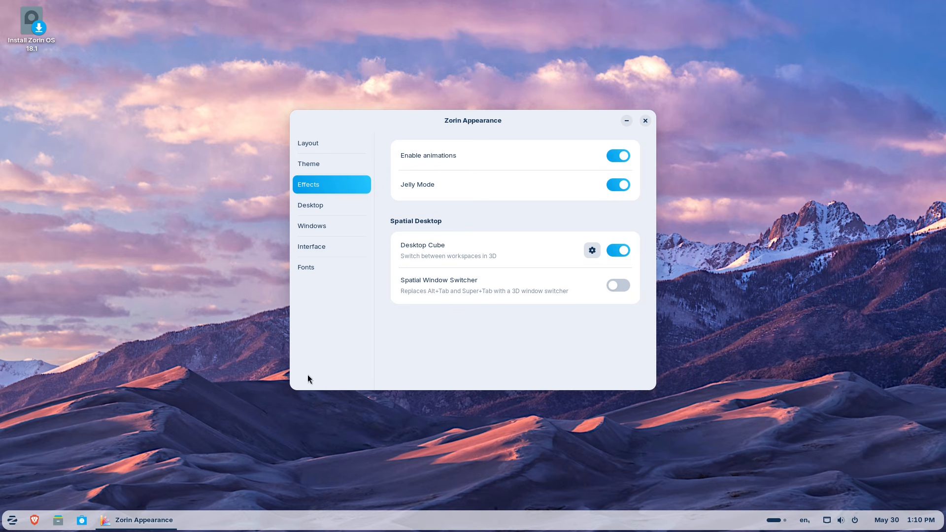
pyautogui.click(619, 251)
pyautogui.click(617, 252)
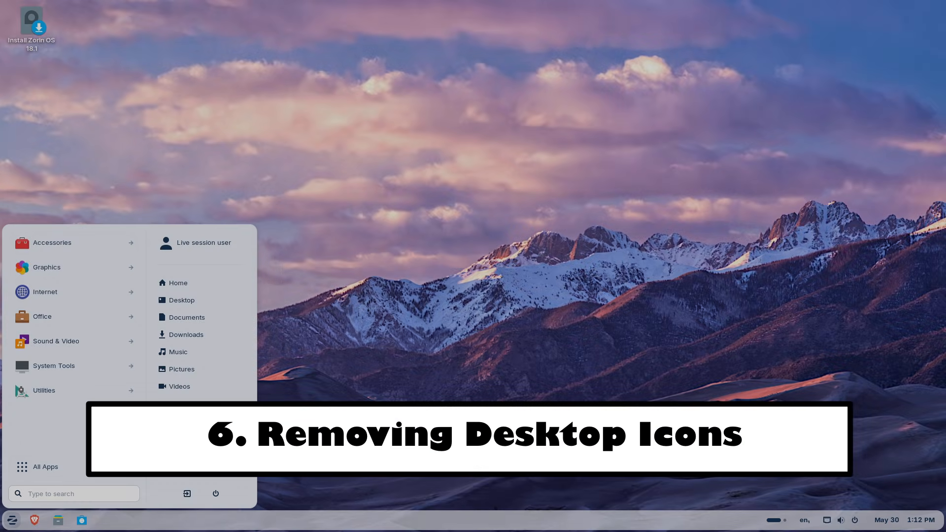
# Step: Open the Desktop settings in Zorin Appearance and hide the icons on the desktop
pyautogui.click(570, 334)
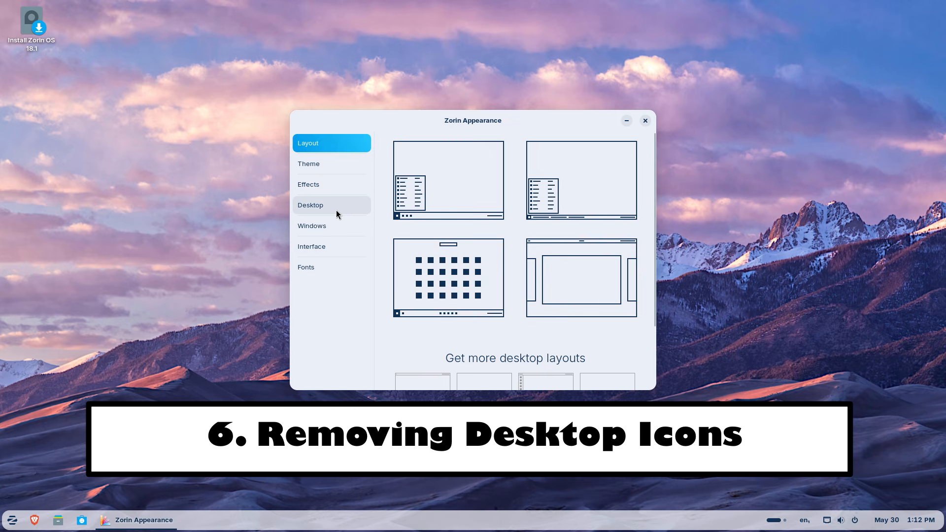
pyautogui.click(326, 211)
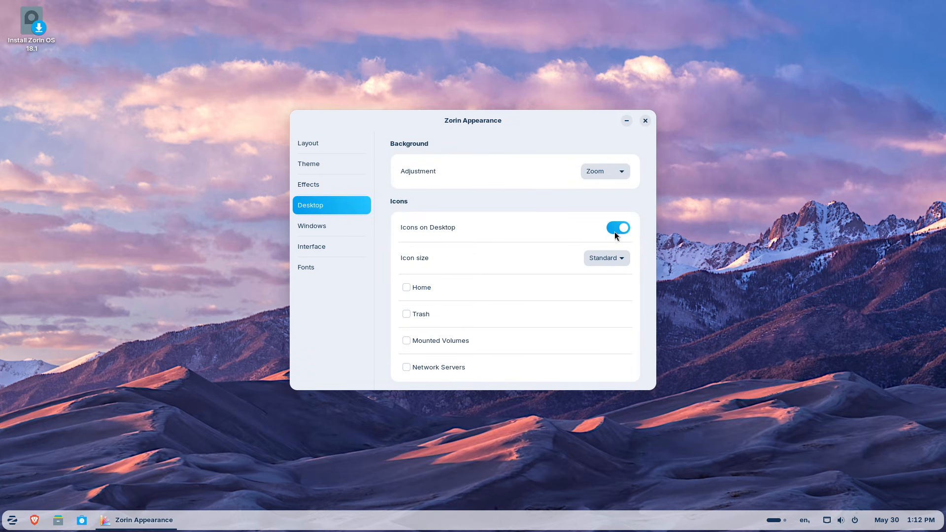
pyautogui.click(617, 228)
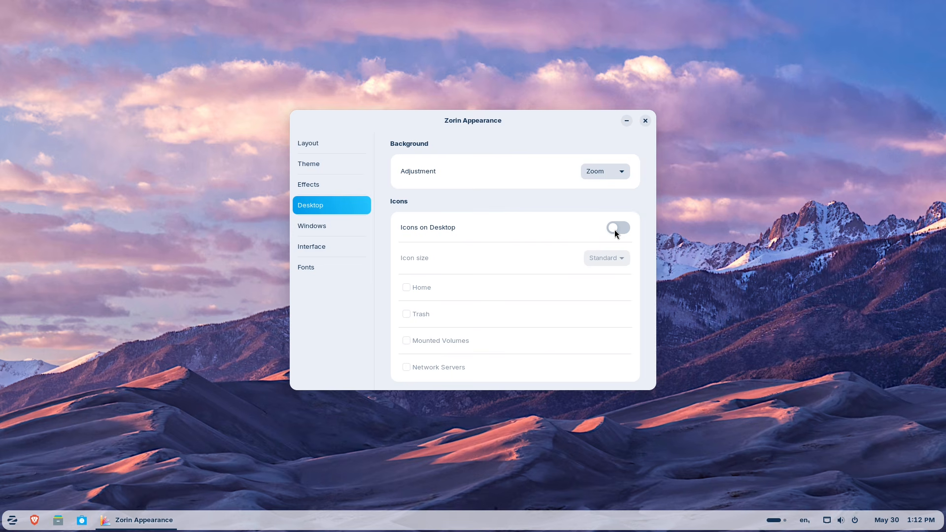
# Step: Show the desktop icons again and include Home, Trash, Mounted Volumes and Network Servers
pyautogui.click(614, 230)
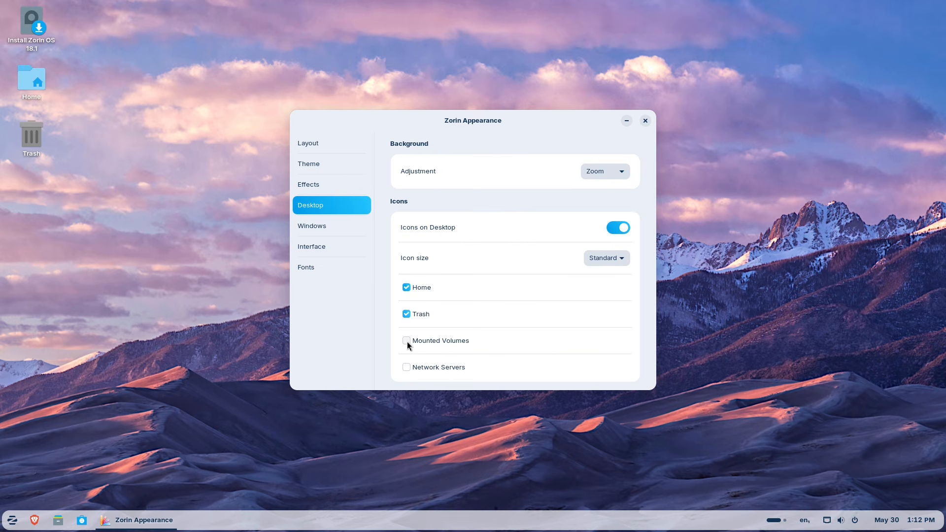
pyautogui.click(407, 367)
# Step: Try the Large, Small and Standard desktop icon sizes, finishing with Small
pyautogui.click(611, 258)
pyautogui.click(614, 274)
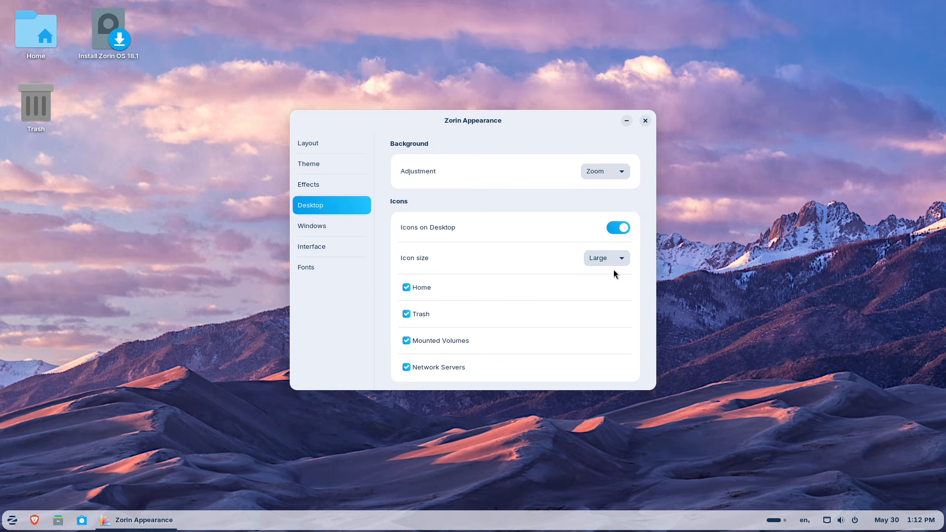
pyautogui.click(610, 257)
pyautogui.click(609, 228)
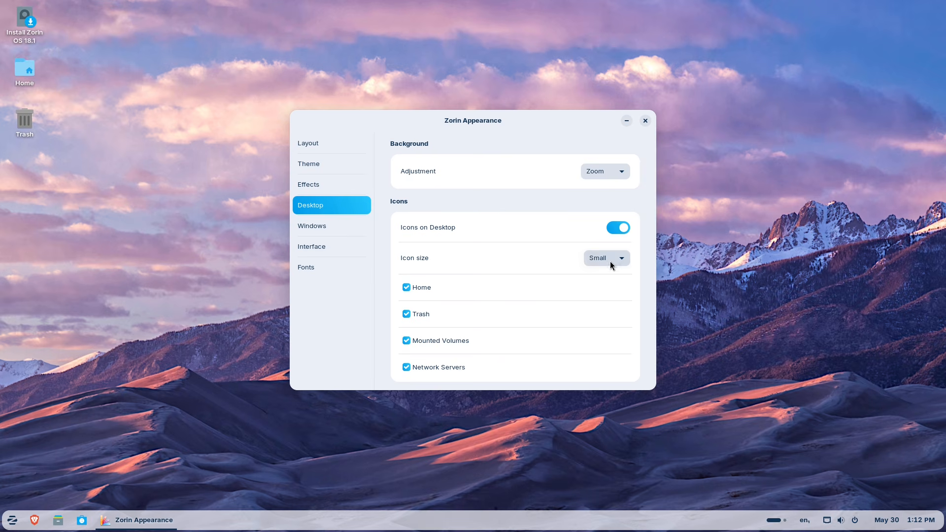
pyautogui.click(610, 261)
pyautogui.click(603, 242)
pyautogui.click(605, 256)
pyautogui.click(608, 293)
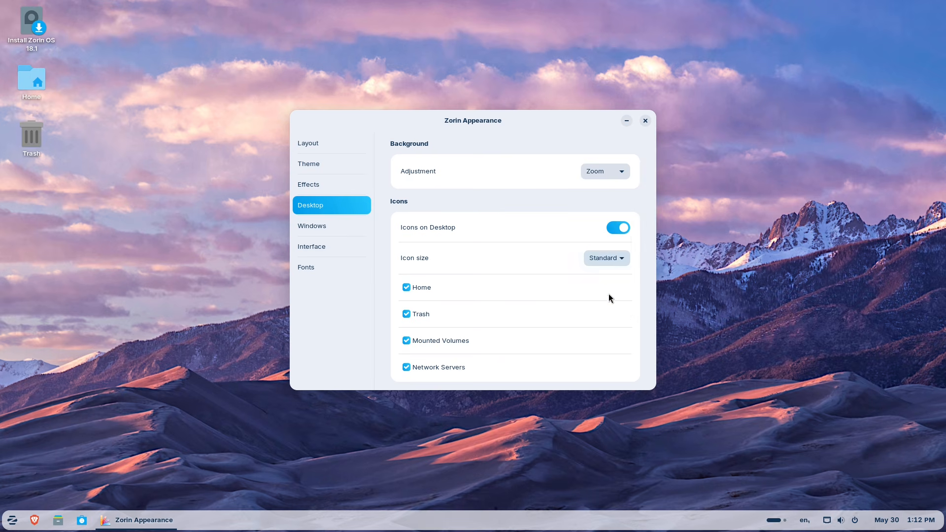
pyautogui.click(602, 261)
pyautogui.click(604, 276)
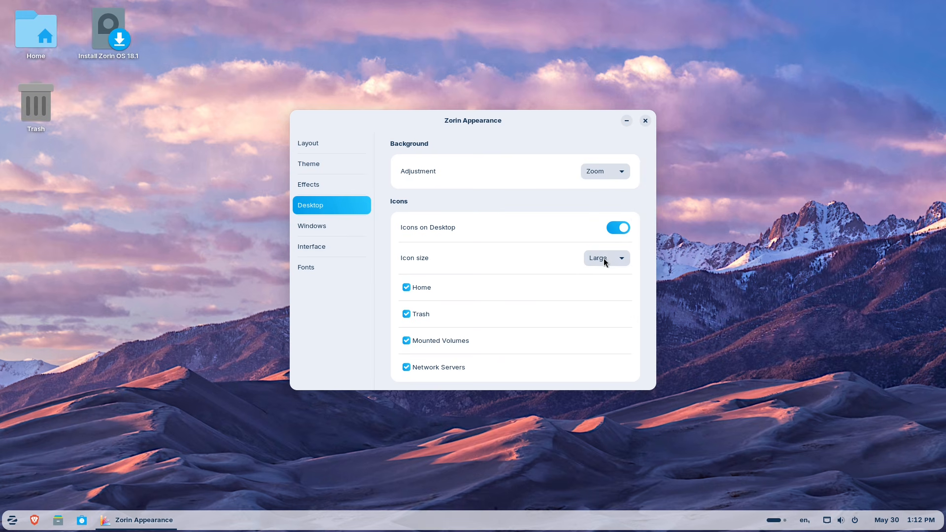
pyautogui.click(605, 261)
pyautogui.click(605, 230)
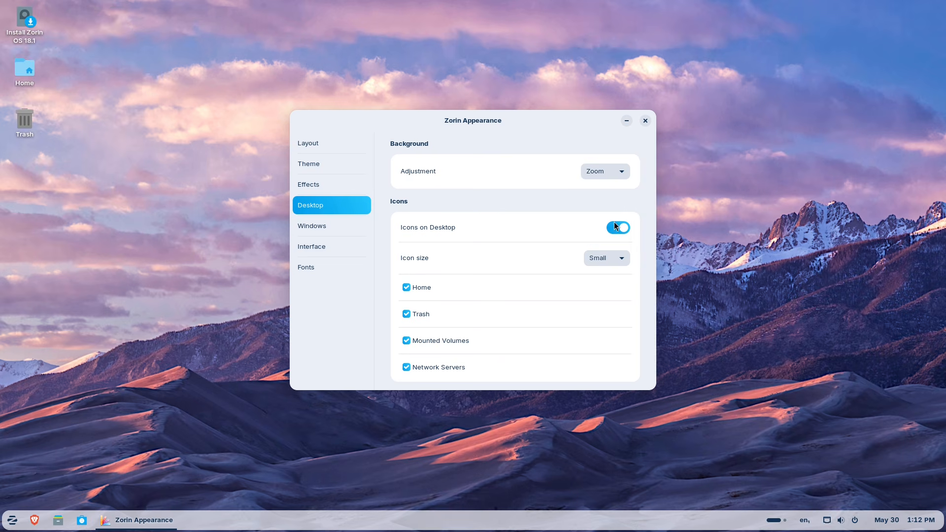
# Step: Turn the desktop icons off and back on, and open the icon size choices
pyautogui.click(616, 227)
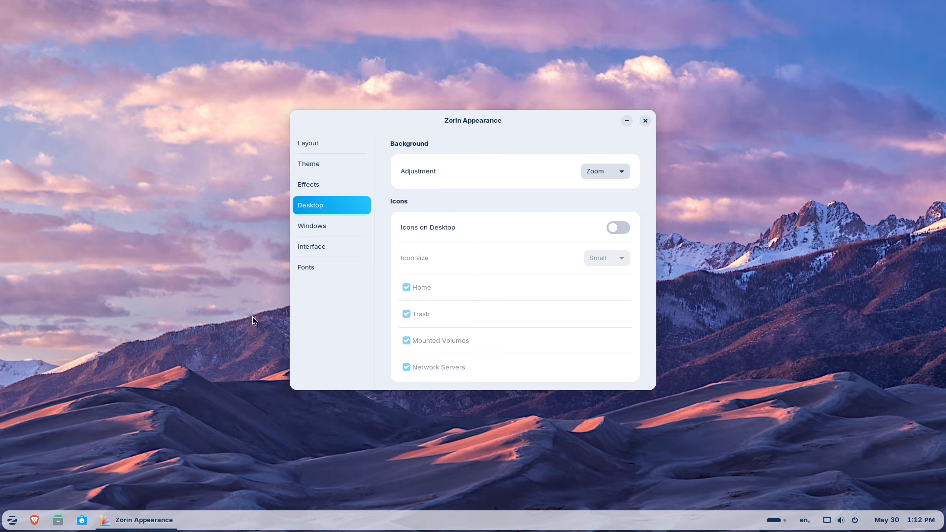
pyautogui.click(623, 227)
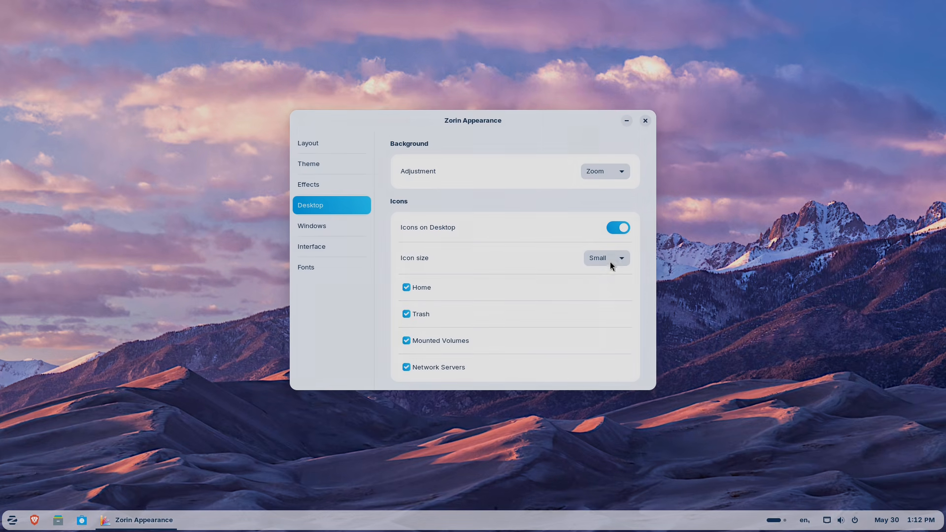
pyautogui.click(611, 260)
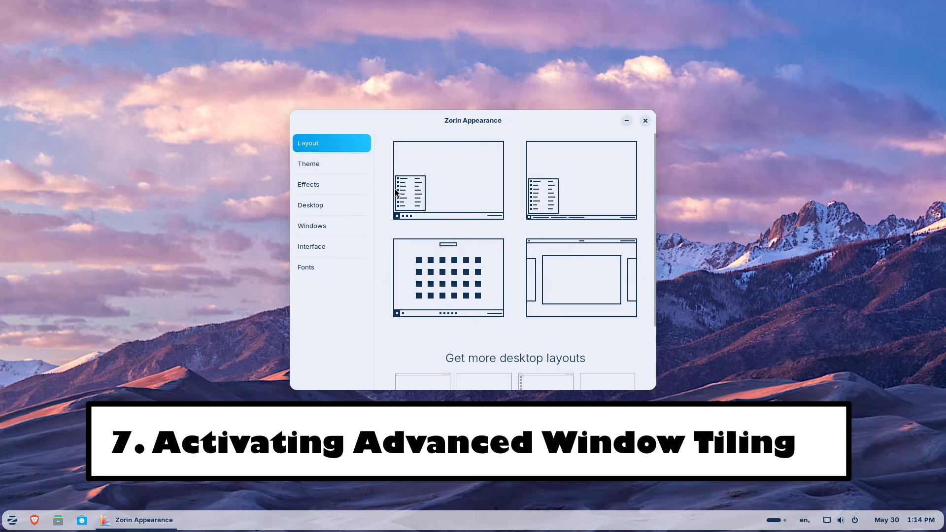
# Step: Open the Advanced Window Tiling options from the Windows settings, review them down to the import, export and reset section, and close them
pyautogui.click(353, 181)
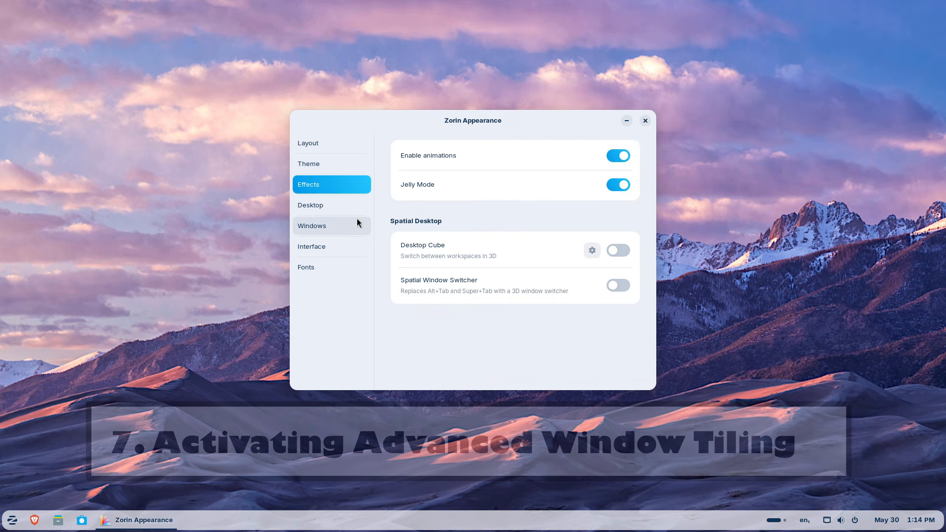
pyautogui.click(347, 207)
pyautogui.click(344, 232)
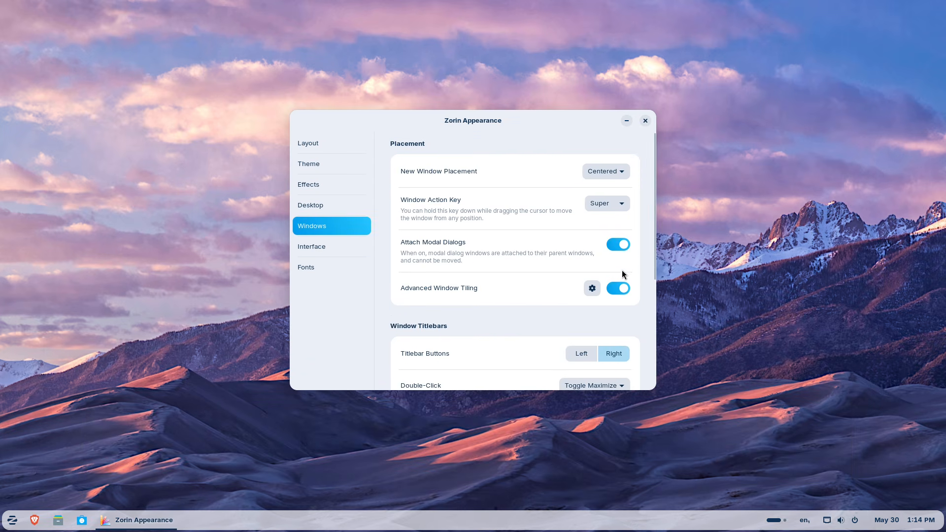
pyautogui.moveTo(653, 270); pyautogui.dragTo(654, 283)
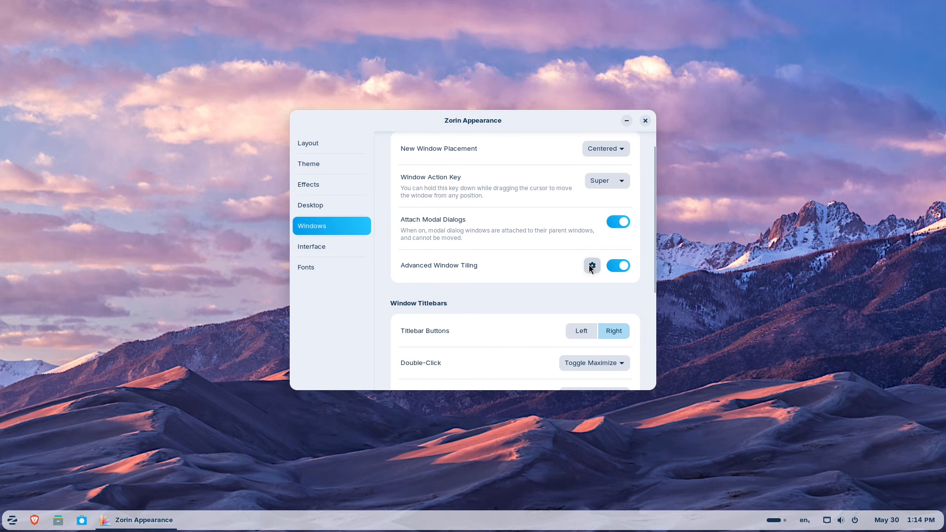
pyautogui.click(592, 265)
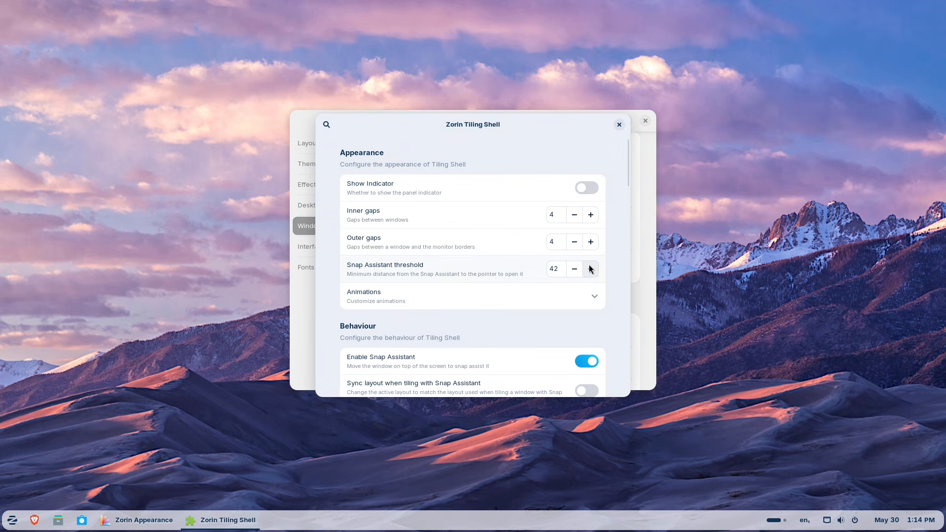
pyautogui.moveTo(627, 171); pyautogui.dragTo(618, 314)
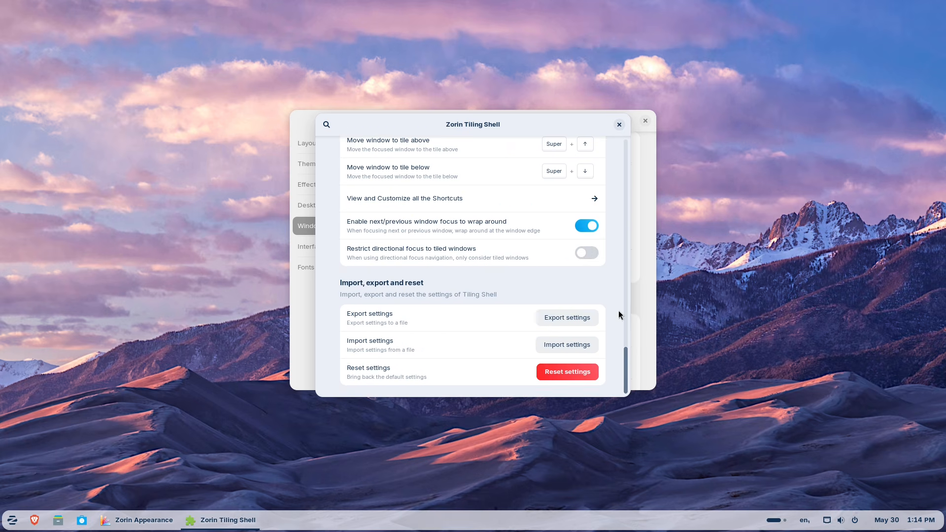
pyautogui.click(619, 125)
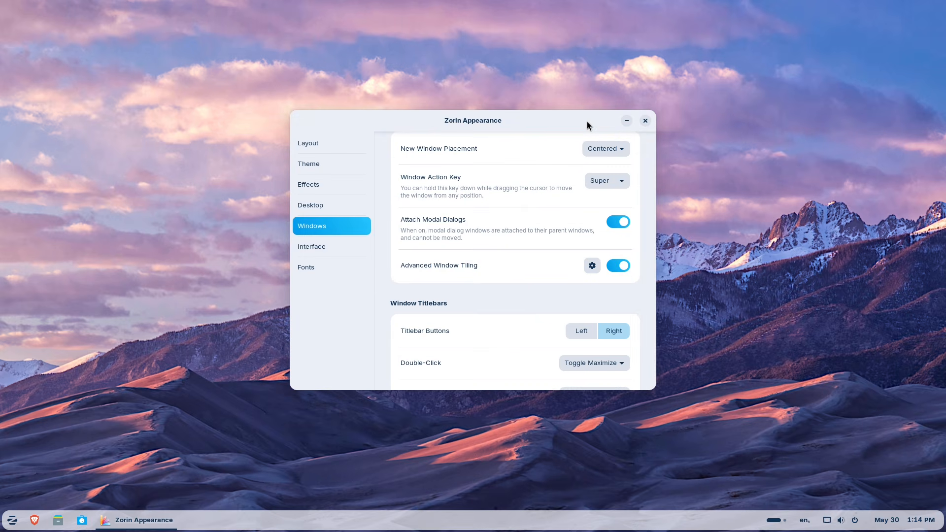
# Step: Look at the Interface and Fonts settings, return to the Windows settings, and turn Advanced Window Tiling off and back on
pyautogui.click(339, 254)
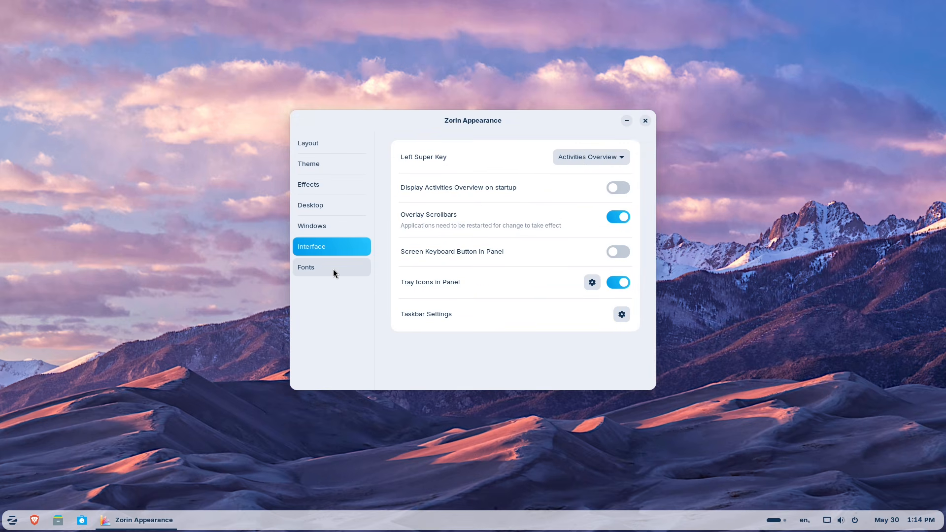
pyautogui.click(334, 272)
pyautogui.click(333, 228)
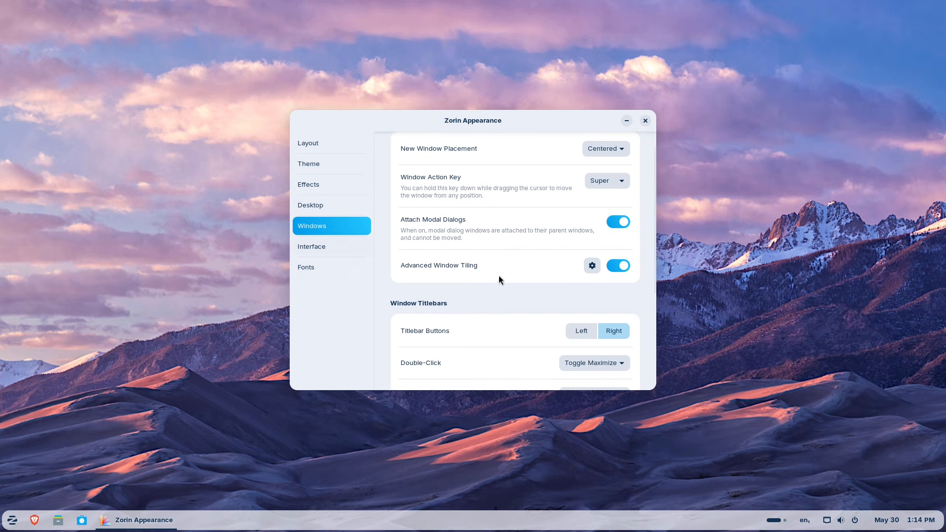
pyautogui.click(619, 268)
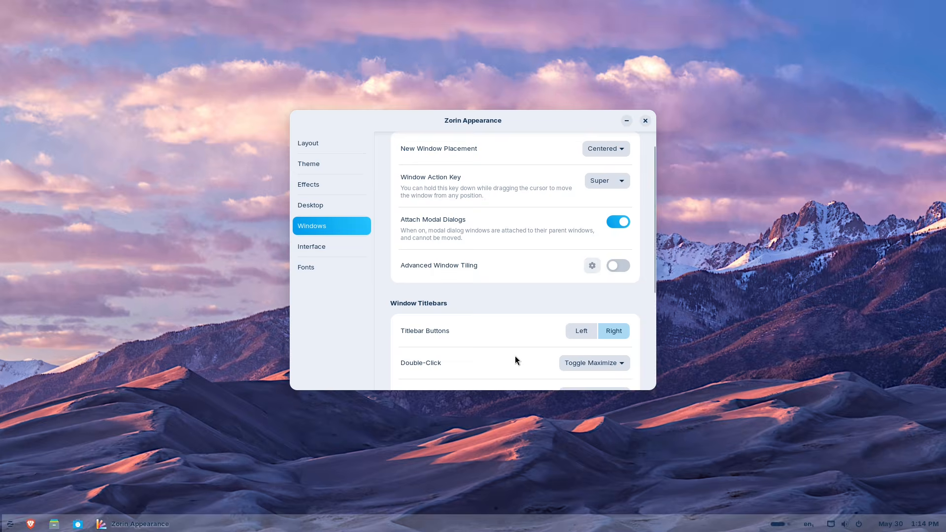
pyautogui.click(625, 270)
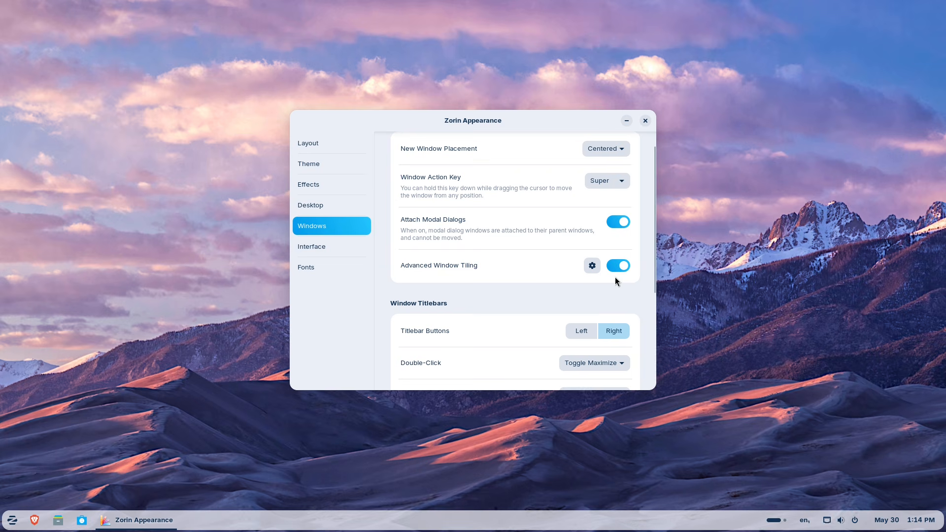
# Step: Enable Show Indicator in the Advanced Window Tiling options and open the tiling layout picker from the indicator
pyautogui.click(598, 269)
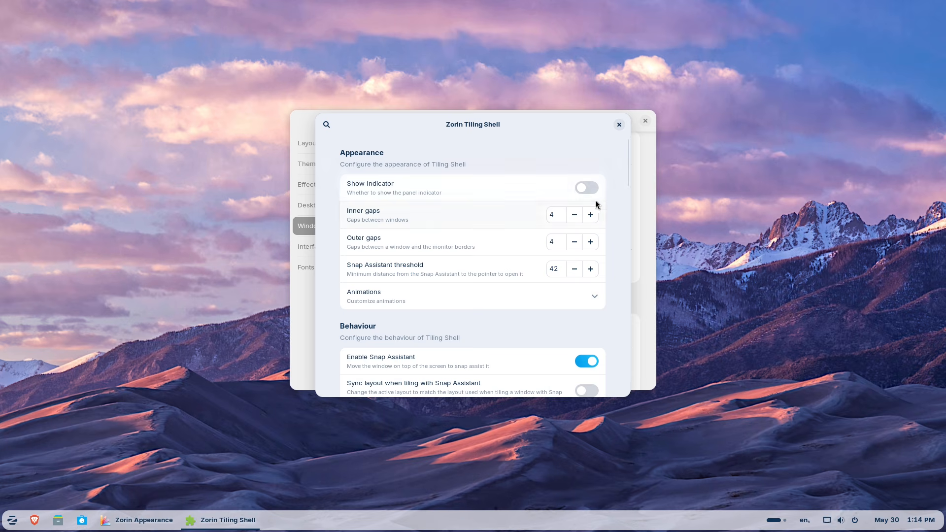
pyautogui.click(586, 189)
pyautogui.click(779, 520)
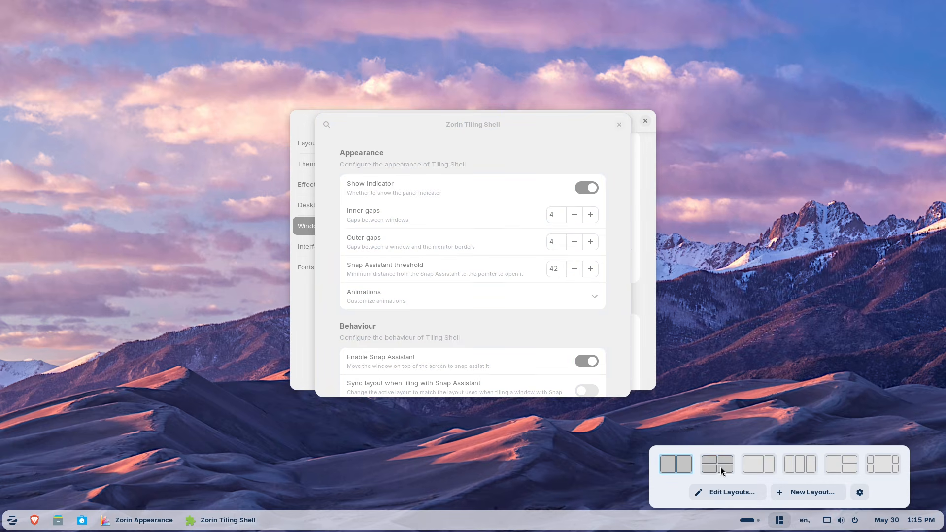
# Step: Switch the tiling layout to the four-tile grid, the wide-and-narrow two-column layout, and three equal columns, closing the picker and moving the tiling options window
pyautogui.click(718, 462)
pyautogui.click(779, 519)
pyautogui.click(759, 463)
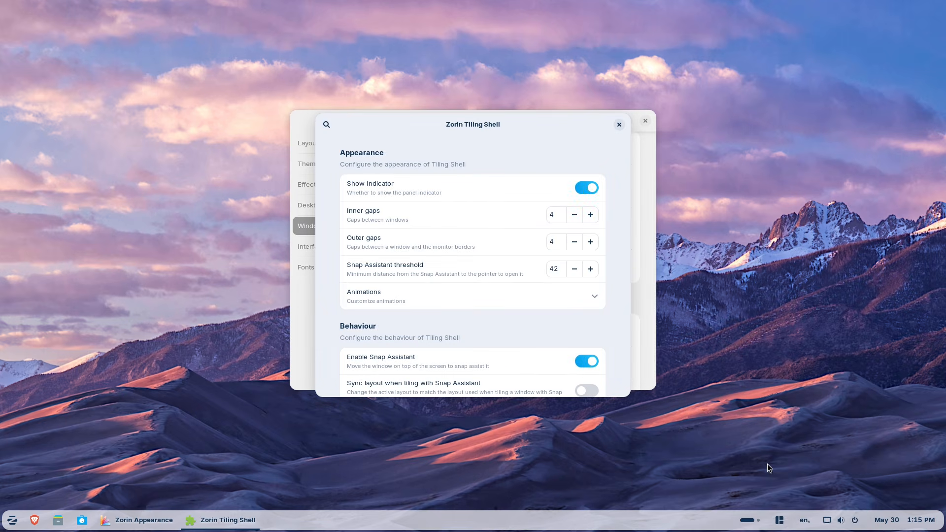
pyautogui.click(781, 523)
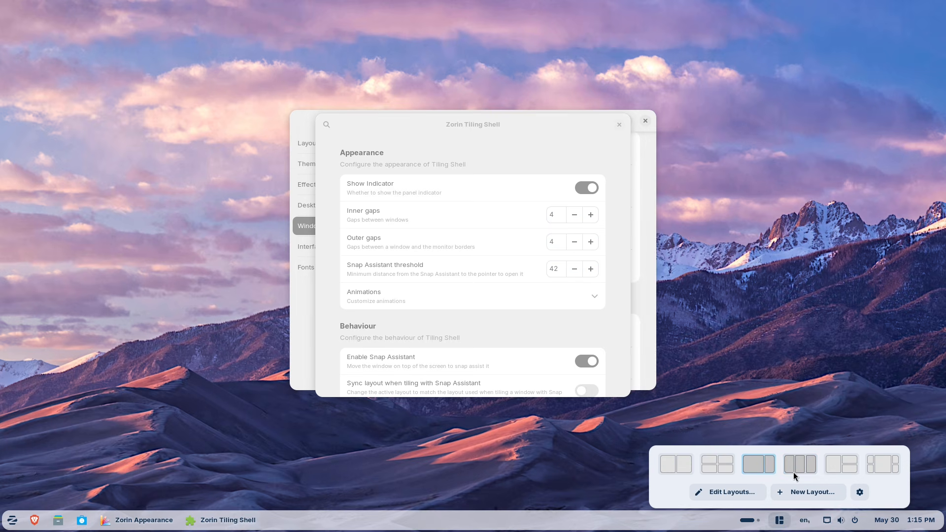
pyautogui.click(793, 472)
pyautogui.click(779, 520)
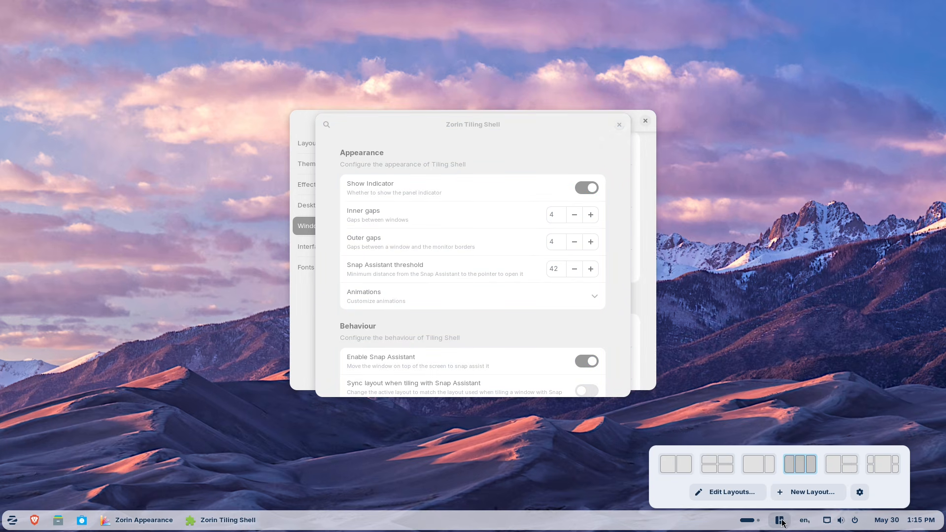
pyautogui.click(510, 164)
pyautogui.moveTo(517, 124); pyautogui.dragTo(312, 44)
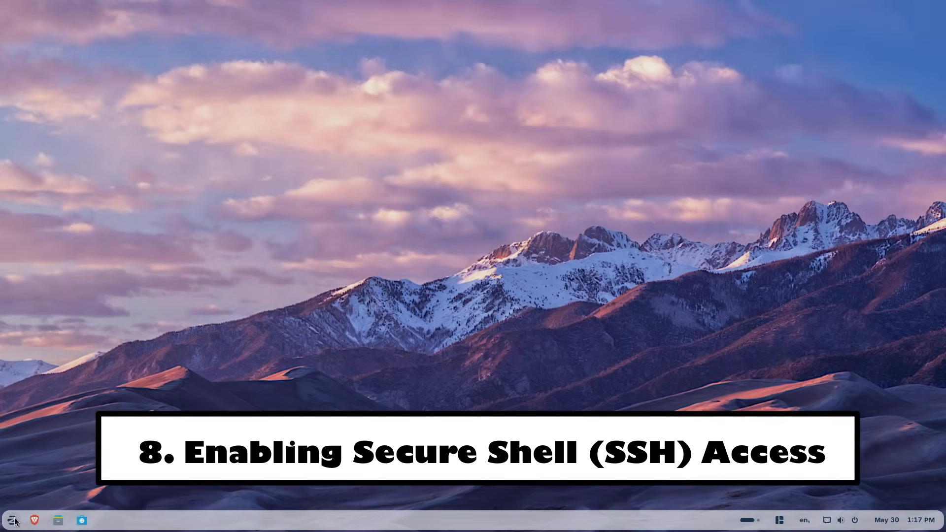
# Step: Open the Secure Shell options in the System settings, enable Secure Shell, and authenticate the change
pyautogui.click(12, 520)
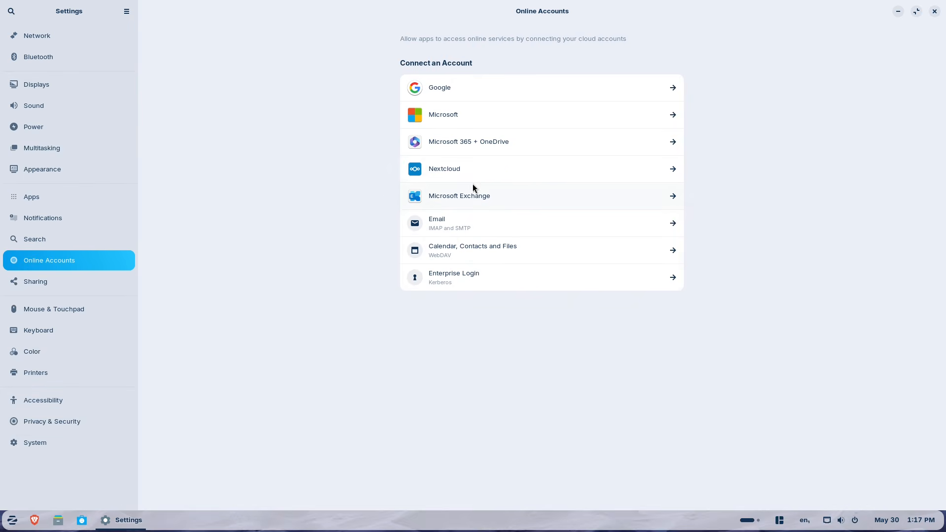
pyautogui.click(62, 441)
pyautogui.click(482, 157)
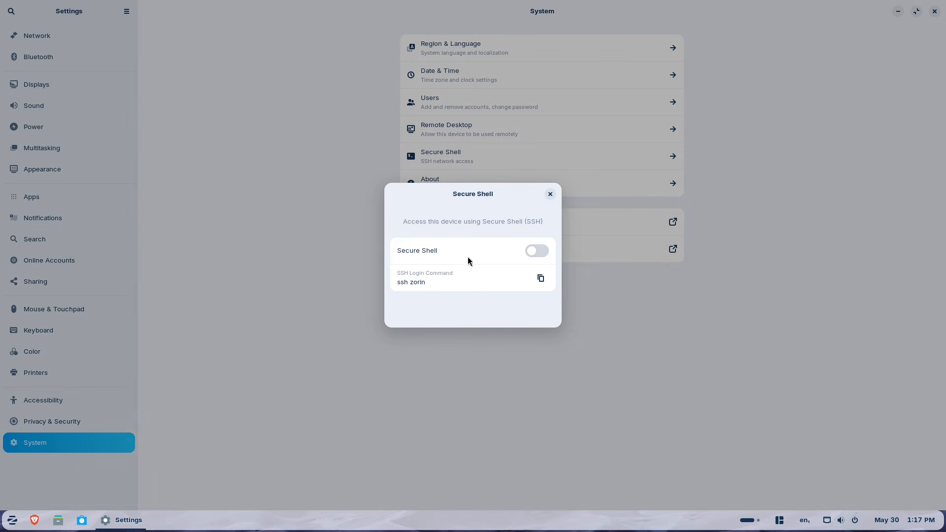
pyautogui.click(530, 250)
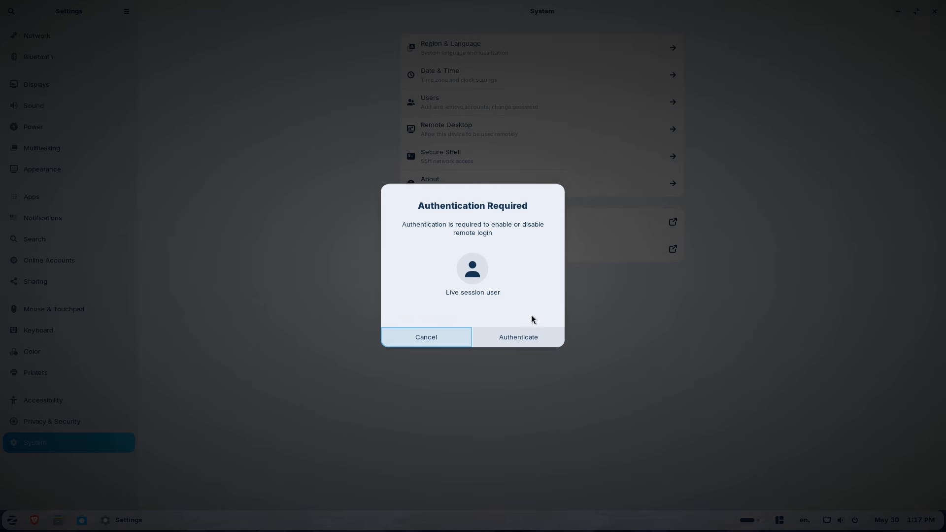
pyautogui.click(508, 339)
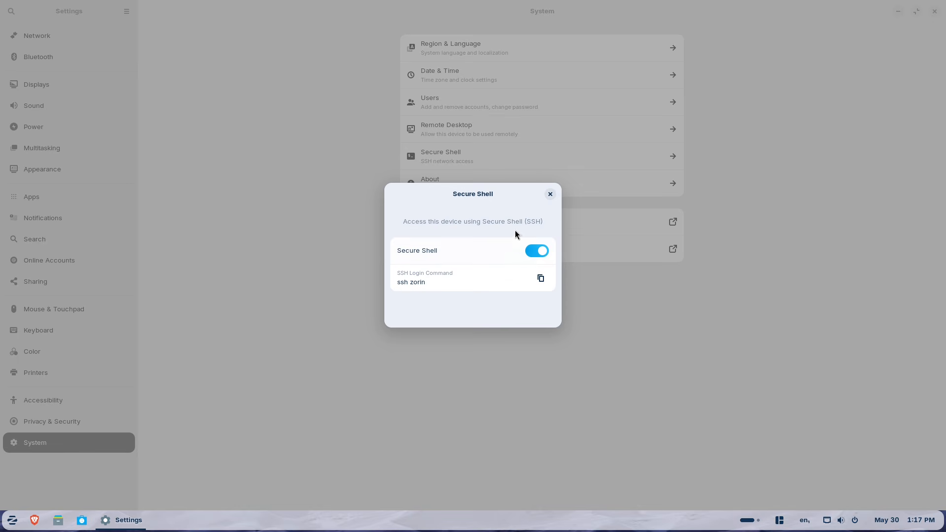
# Step: Copy the SSH login command, try switching Secure Shell off, and reopen its dialog to check the setting
pyautogui.click(541, 279)
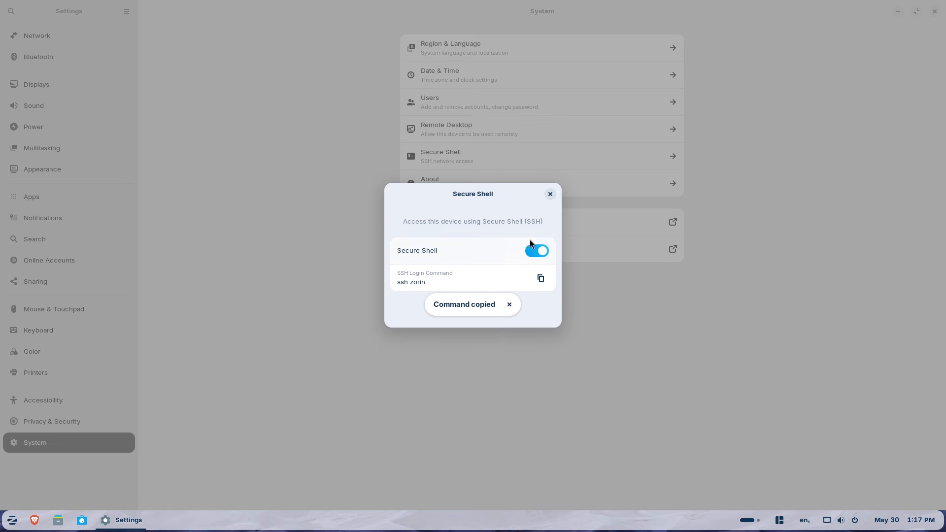
pyautogui.click(511, 305)
pyautogui.click(540, 252)
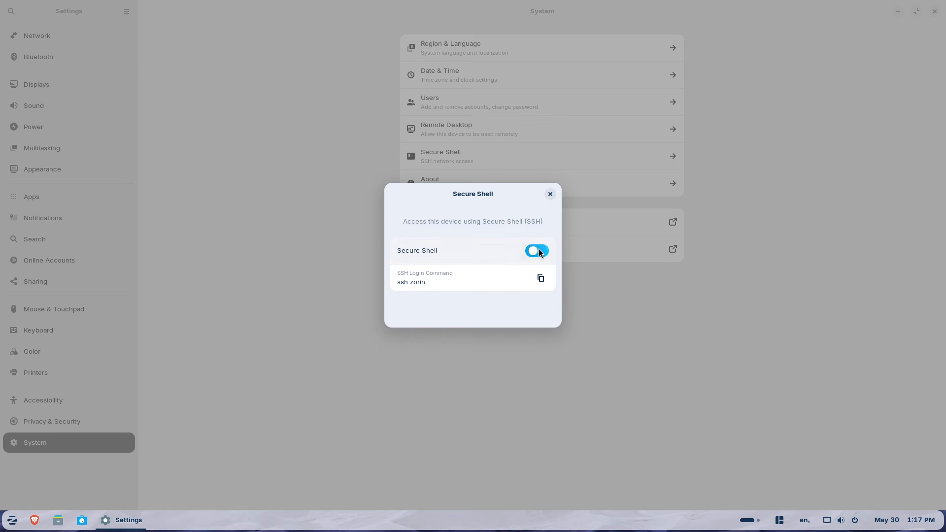
pyautogui.click(550, 195)
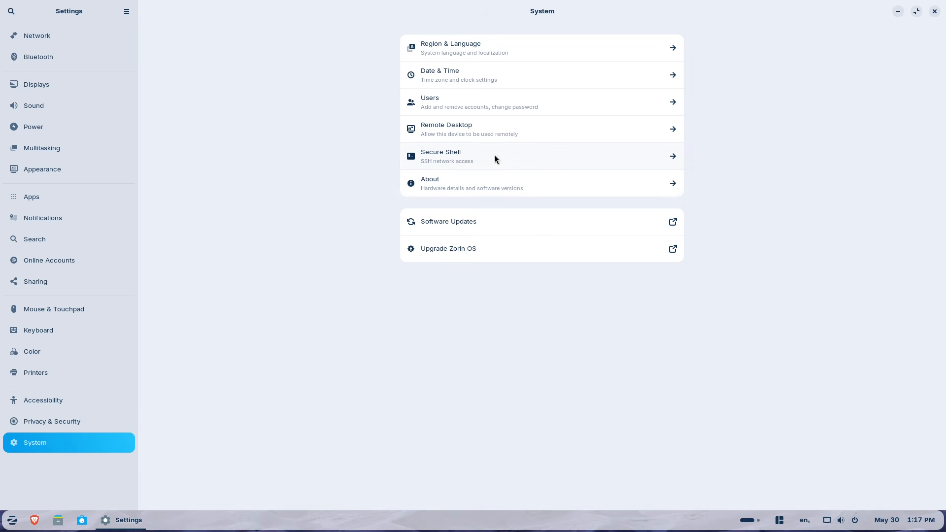
pyautogui.click(465, 160)
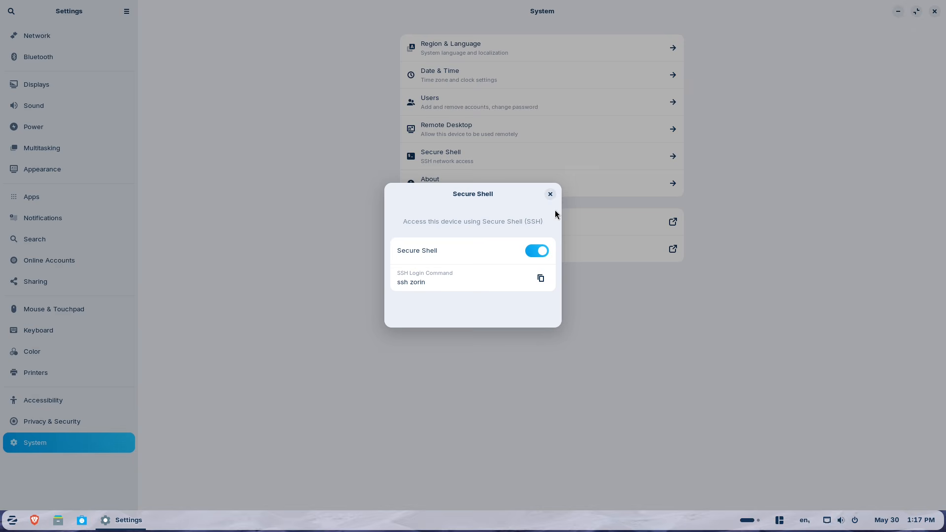
pyautogui.click(549, 197)
# Step: Look at the Desktop Sharing and Remote Login options under Remote Desktop, and view the system's About page
pyautogui.click(667, 131)
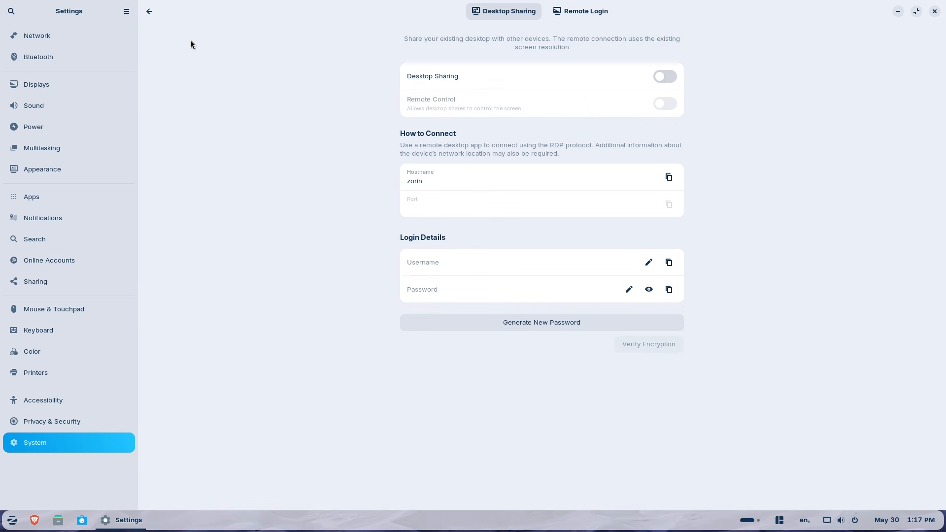
pyautogui.click(598, 14)
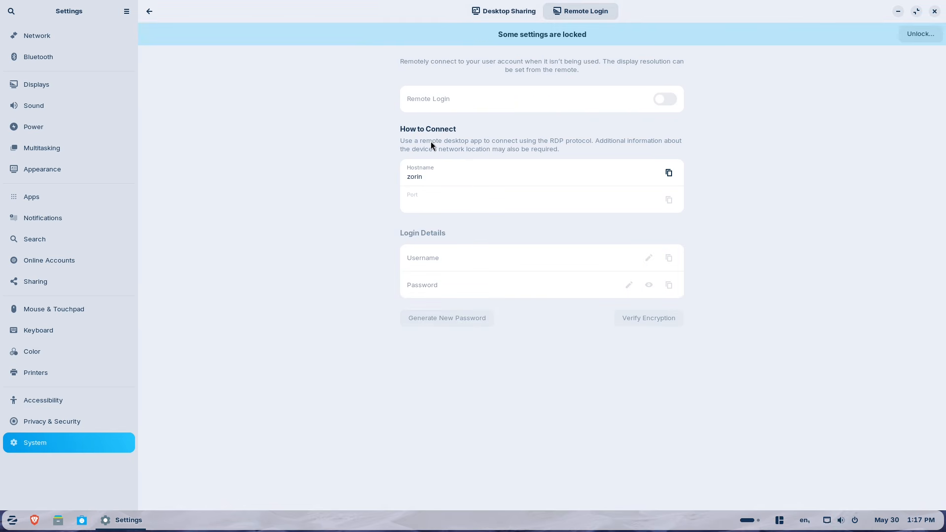
pyautogui.click(148, 12)
pyautogui.click(468, 191)
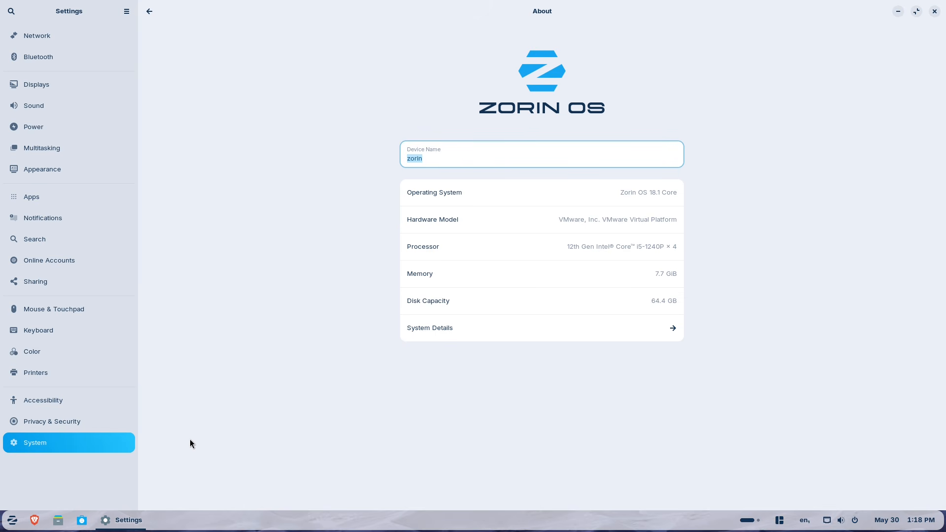
# Step: Search the app menu for terminal, open Terminal, and enter the command ip a to look up the network addresses
pyautogui.click(16, 516)
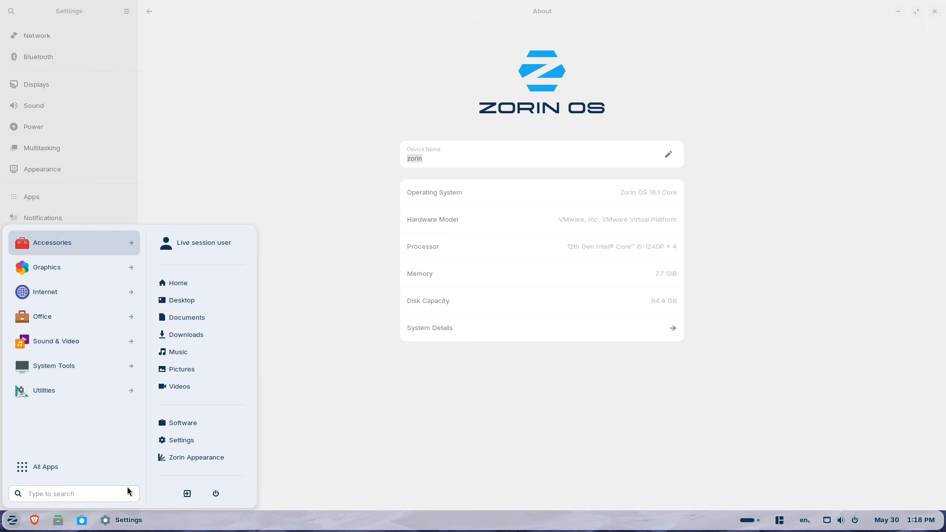
pyautogui.click(96, 494)
pyautogui.write('te')
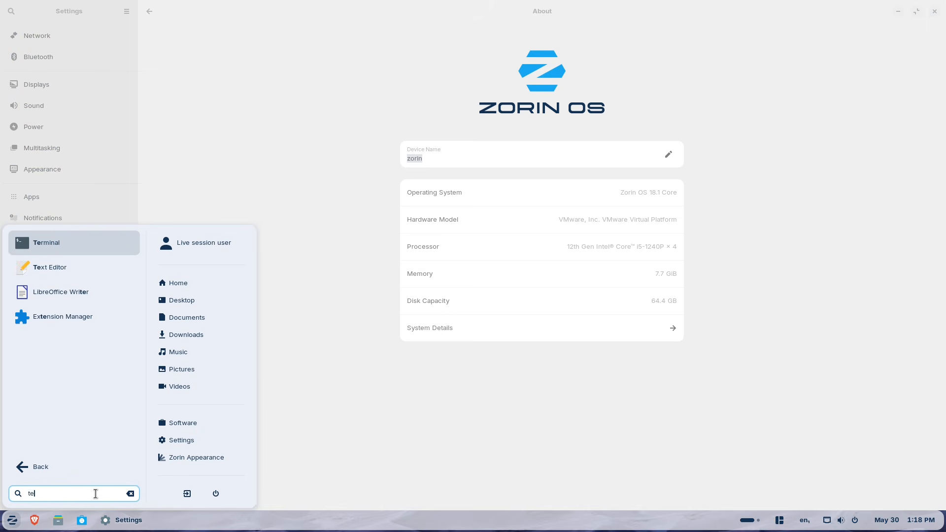
pyautogui.write('rminal')
pyautogui.click(87, 244)
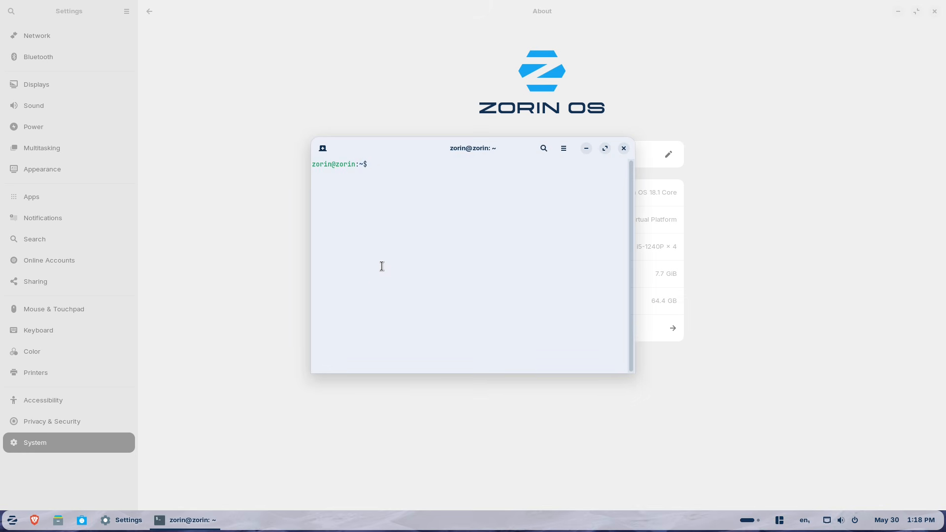
pyautogui.write('ip')
pyautogui.write('a')
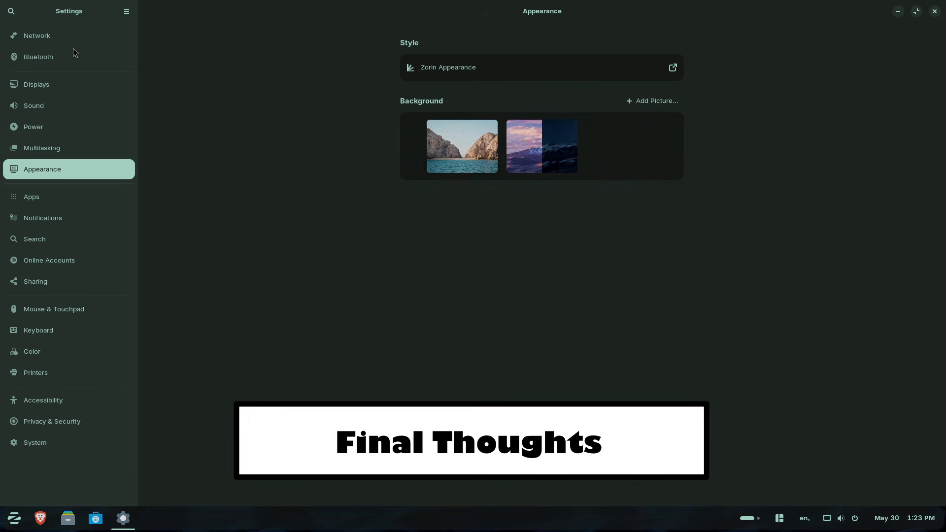
# Step: Look at the Network and Bluetooth settings, and view and close the information about the Settings app
pyautogui.click(71, 39)
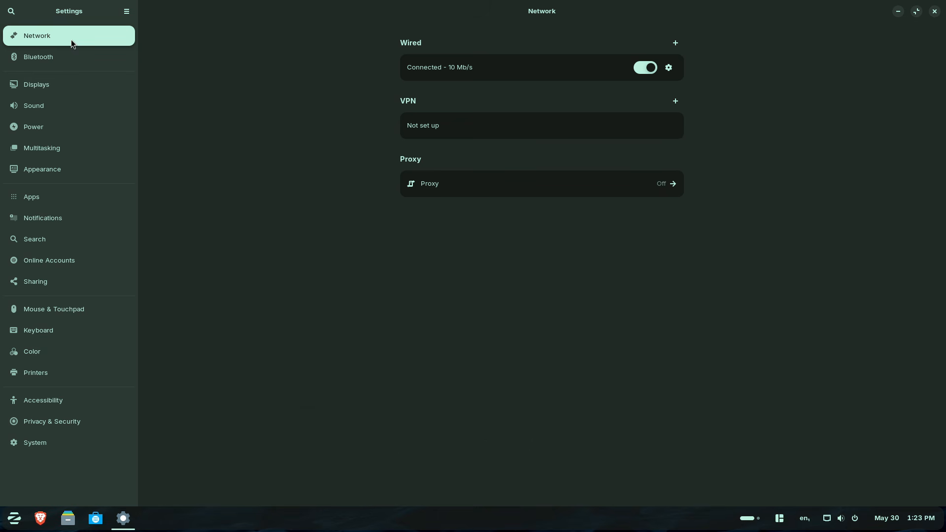
pyautogui.click(73, 57)
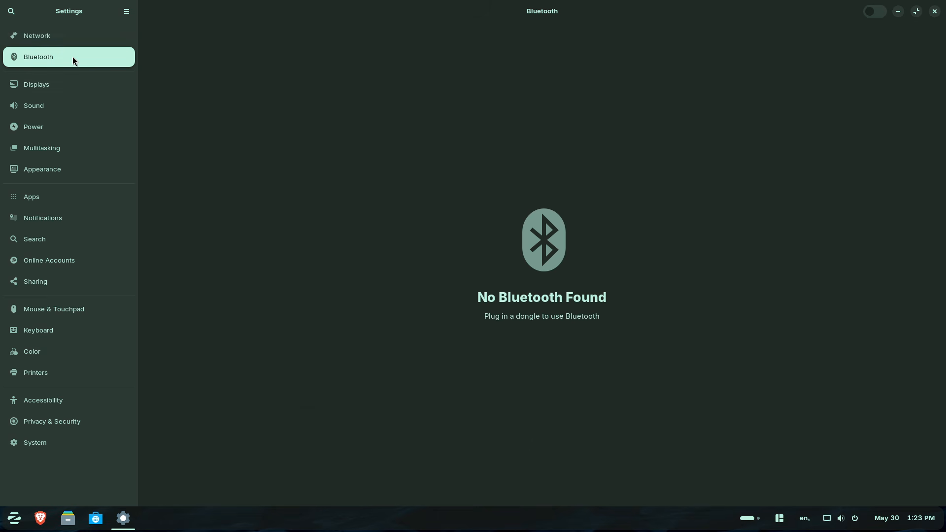
pyautogui.click(127, 10)
pyautogui.click(133, 64)
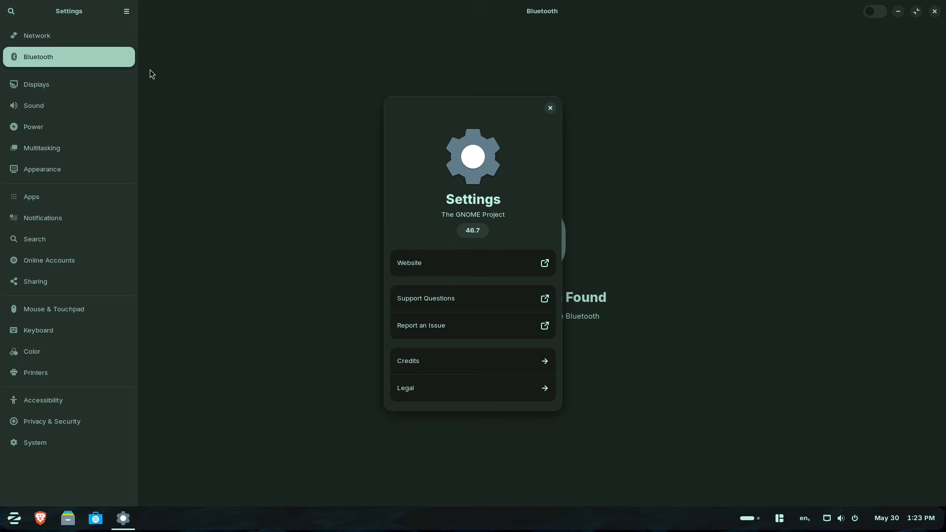
pyautogui.click(550, 108)
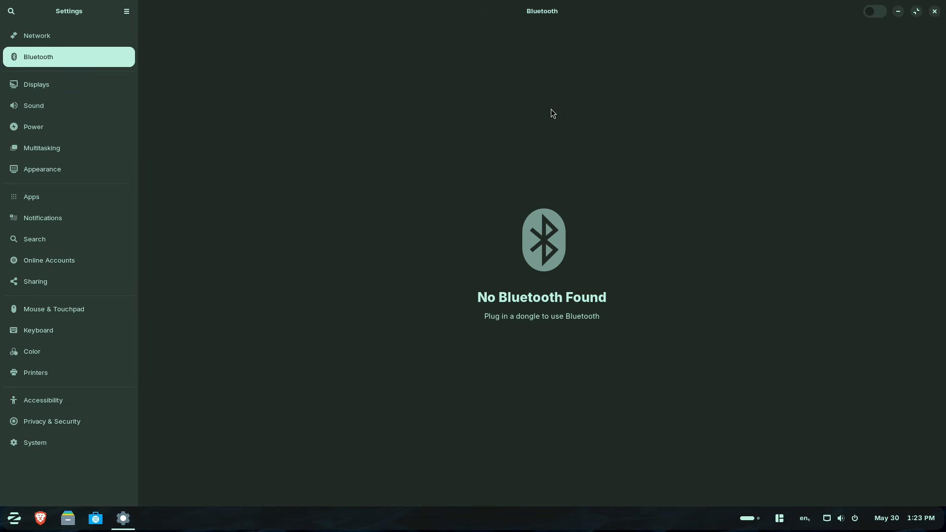
# Step: Look through the Displays, Sound, Power and Multitasking settings, and set the pink clouds over the sea picture as background in Appearance
pyautogui.click(60, 89)
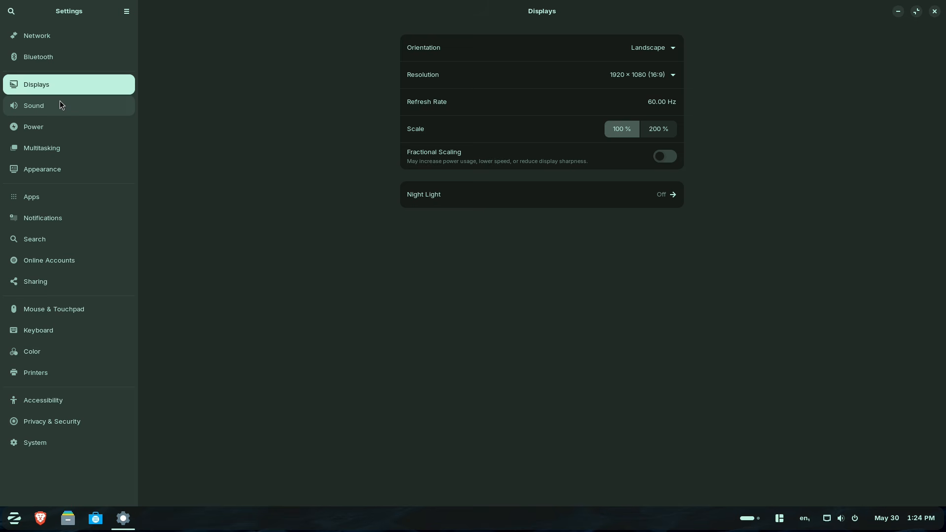
pyautogui.click(60, 101)
pyautogui.click(55, 129)
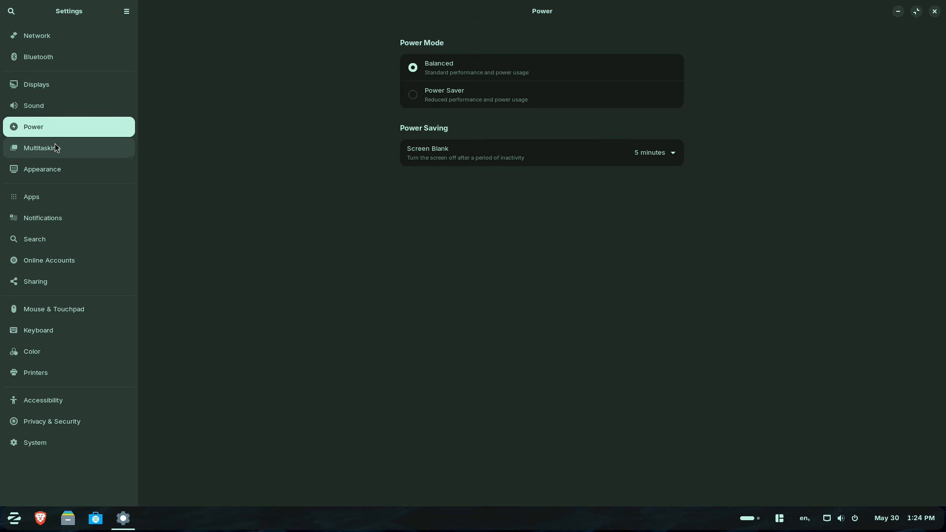
pyautogui.click(55, 145)
pyautogui.click(63, 168)
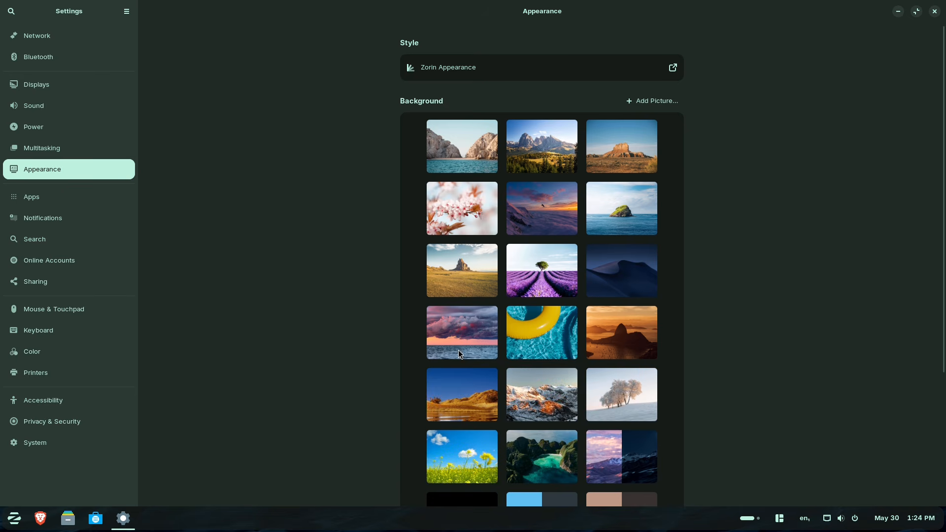
# Step: Look through the Apps, Notifications, Search, Online Accounts, Sharing, and Mouse & Touchpad settings
pyautogui.click(91, 196)
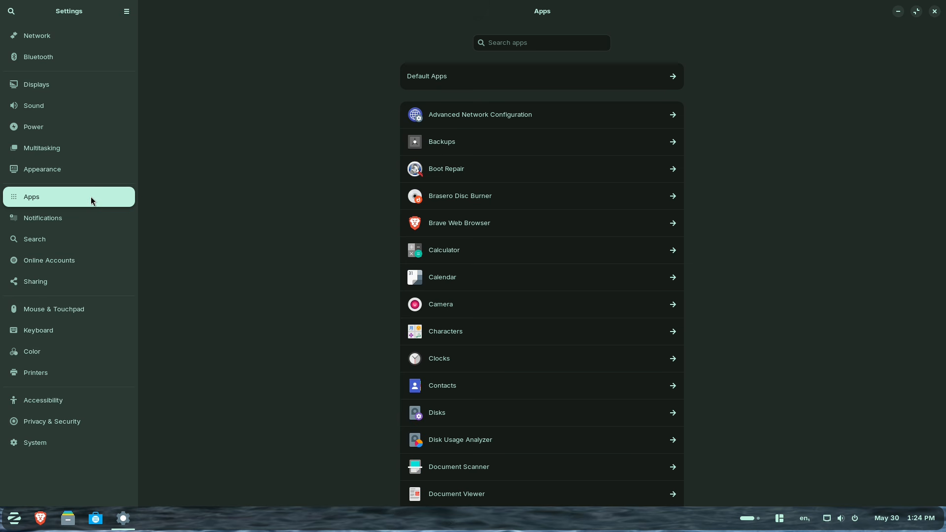
pyautogui.click(89, 226)
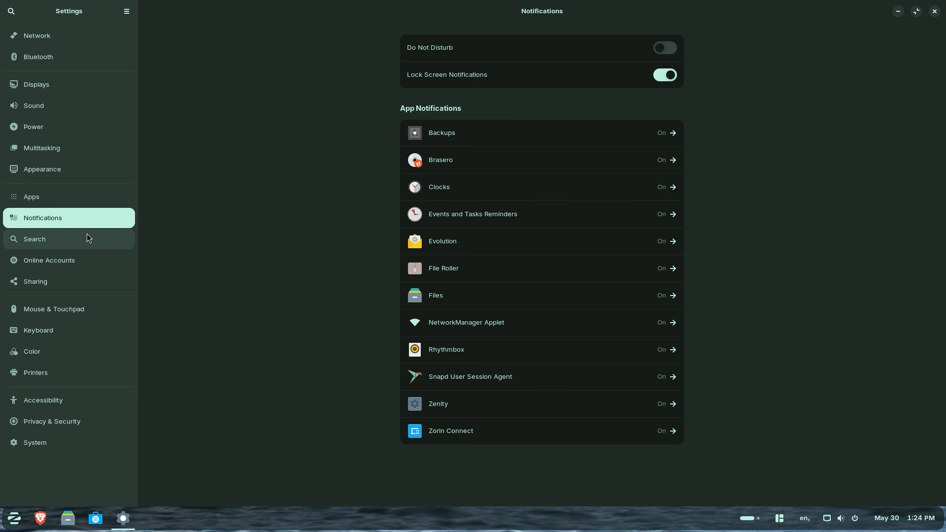
pyautogui.click(86, 238)
pyautogui.click(84, 261)
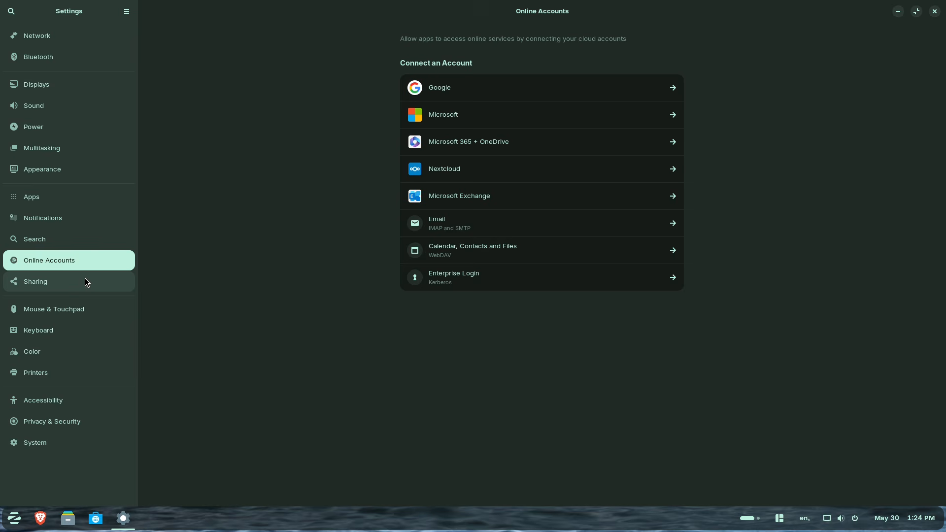
pyautogui.click(85, 281)
pyautogui.click(84, 315)
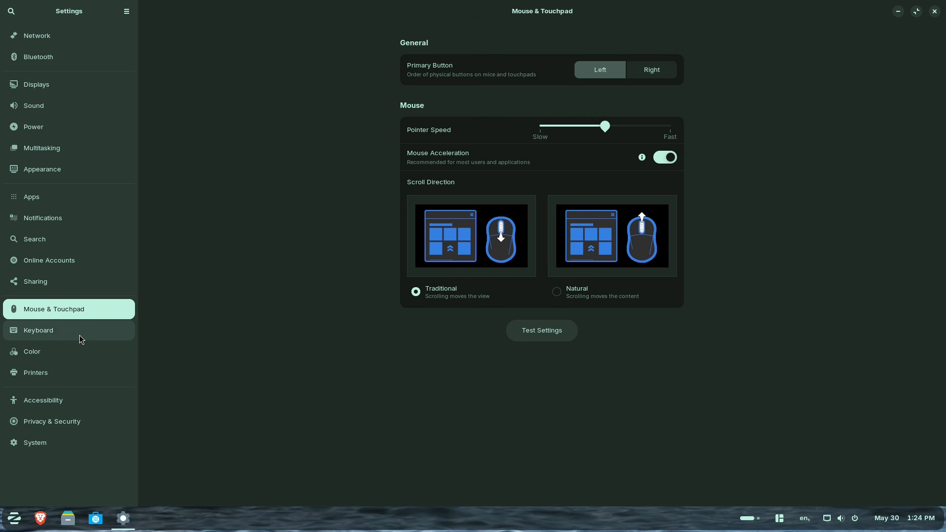
# Step: Look through the Keyboard, Color, Printers, Accessibility, and Privacy & Security settings
pyautogui.click(80, 335)
pyautogui.click(85, 351)
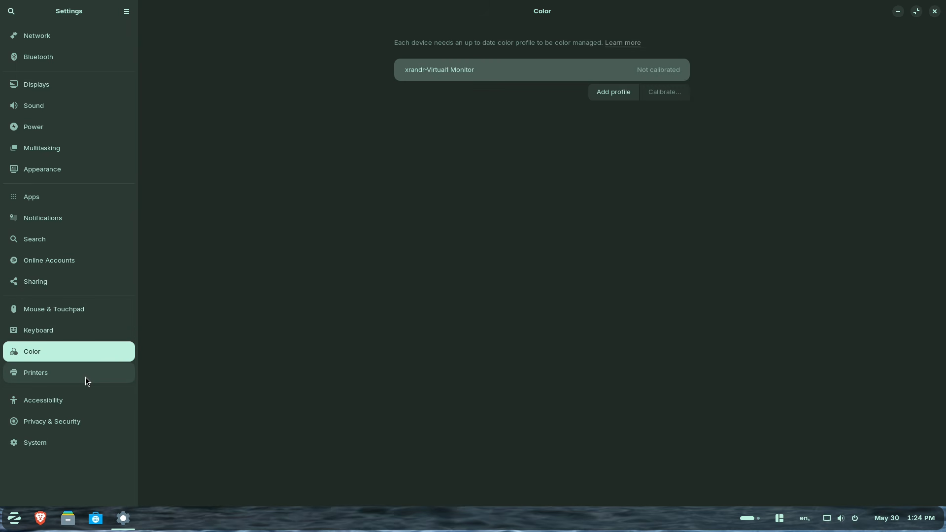
pyautogui.click(85, 379)
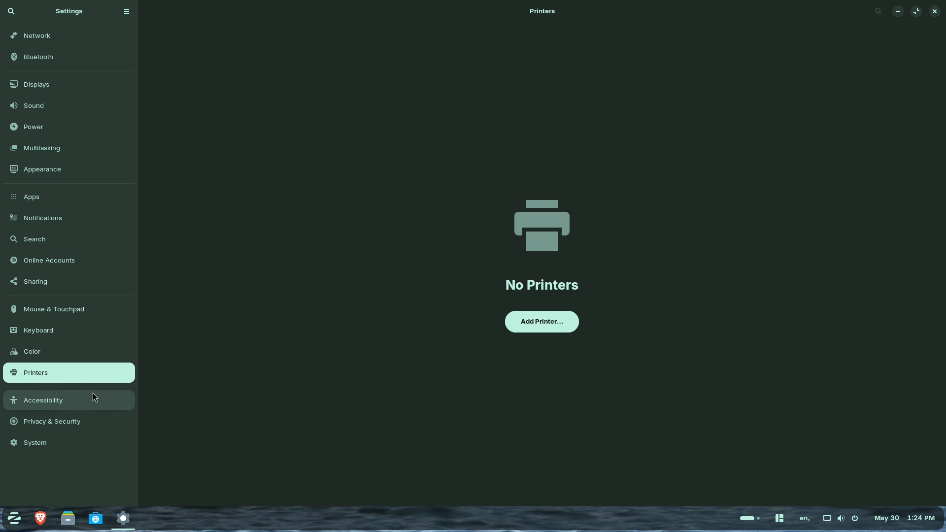
pyautogui.click(93, 392)
pyautogui.click(98, 422)
# Step: Examine the hardware and software information in System Details on the system's About page, and close the details
pyautogui.click(90, 452)
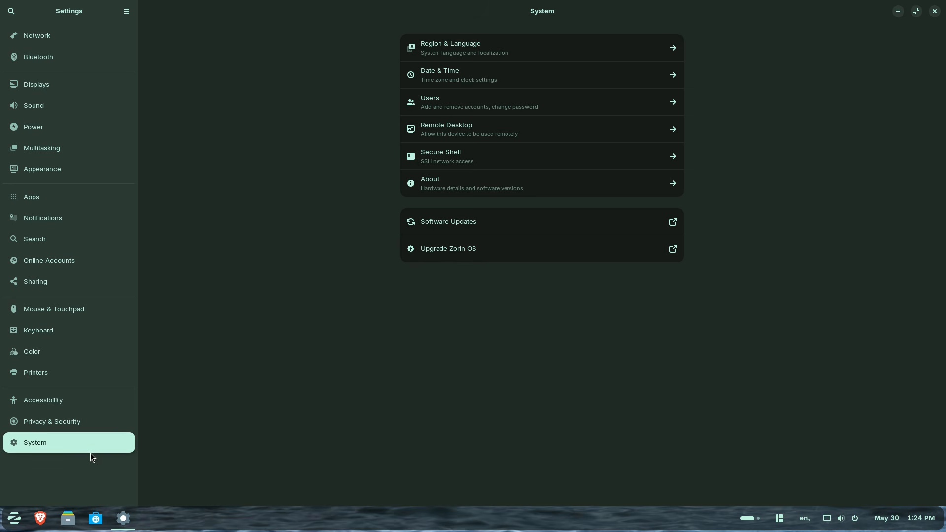
pyautogui.click(569, 194)
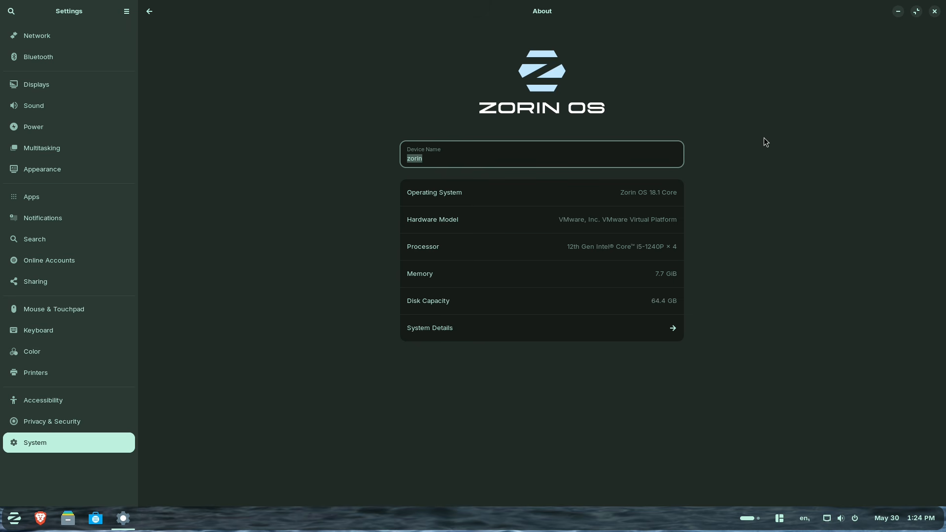
pyautogui.click(533, 327)
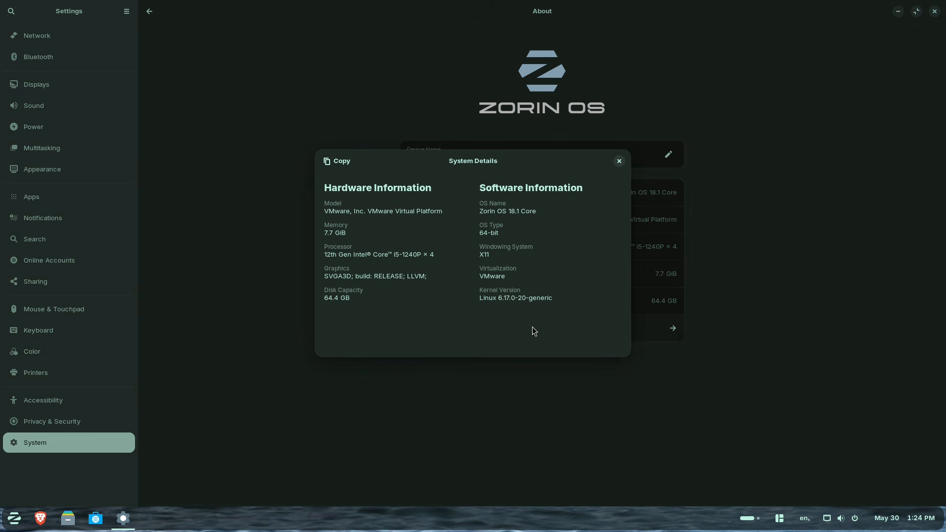
pyautogui.click(621, 165)
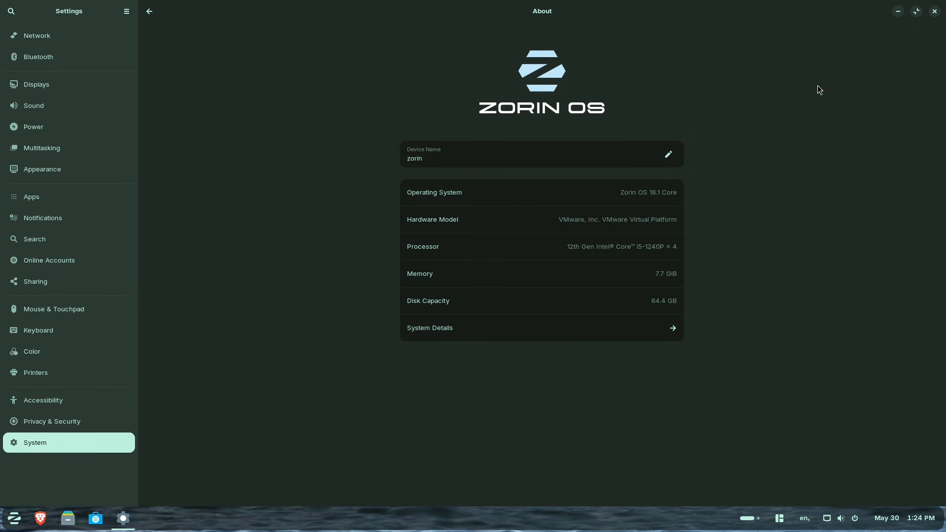
# Step: Close Settings and open the workspace overview
pyautogui.click(935, 11)
pyautogui.click(747, 518)
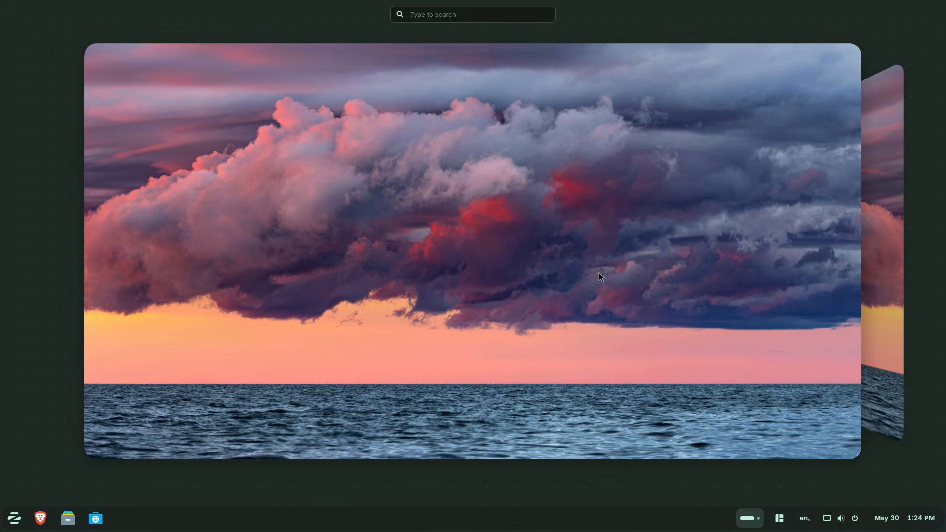